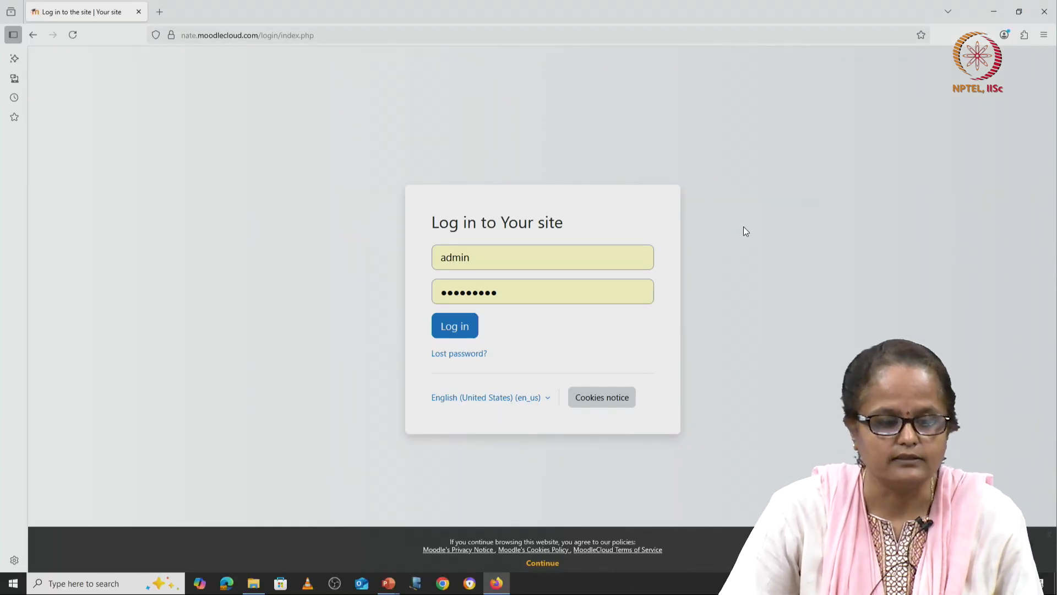
Step: Reload the MoodleCloud login page and log in to the dashboard showing 'Starting with Moodle'
click(226, 35)
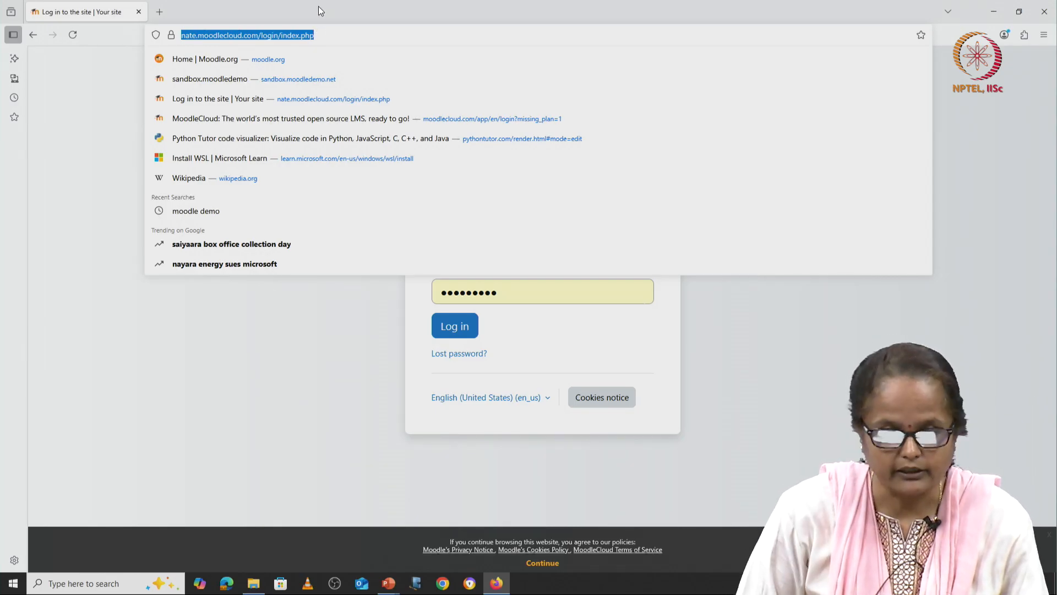
key(Return)
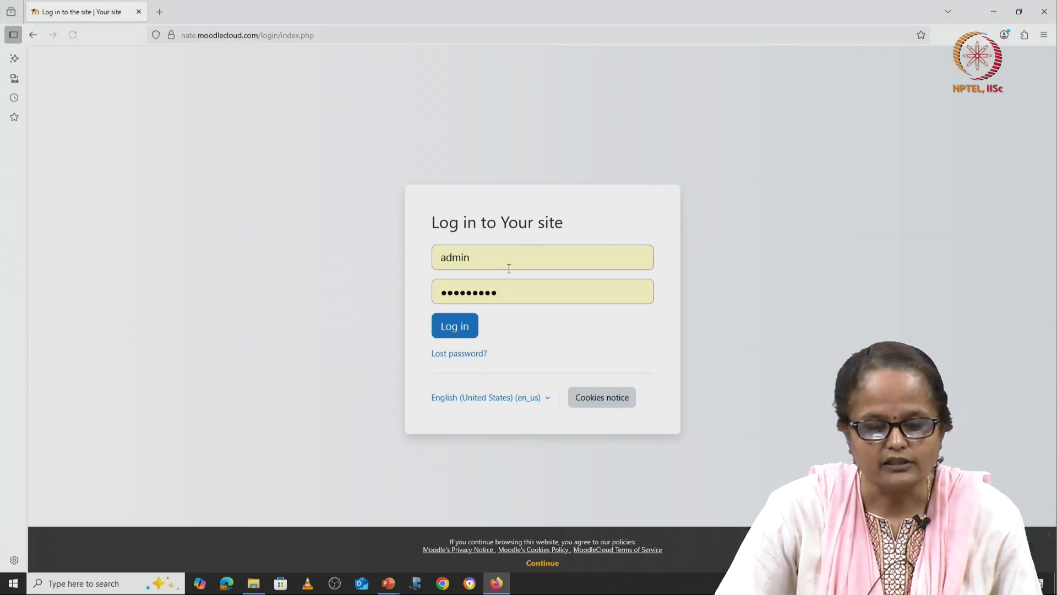
click(468, 329)
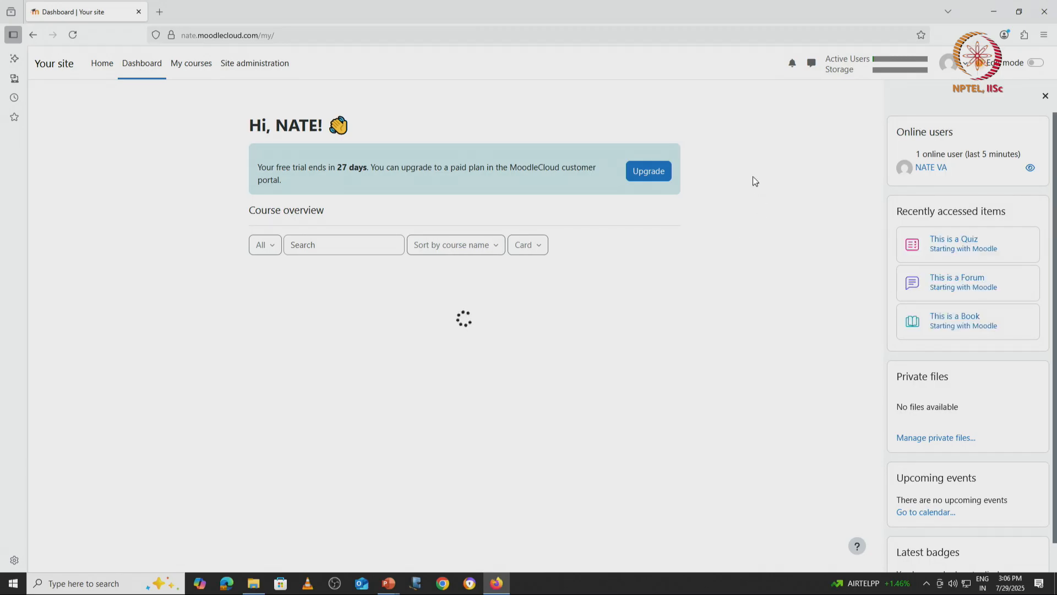
Step: Open sandbox.moodledemo.net in a new tab and reload it after it reports unavailable
click(159, 12)
text(sandbox.moodledemo.net/)
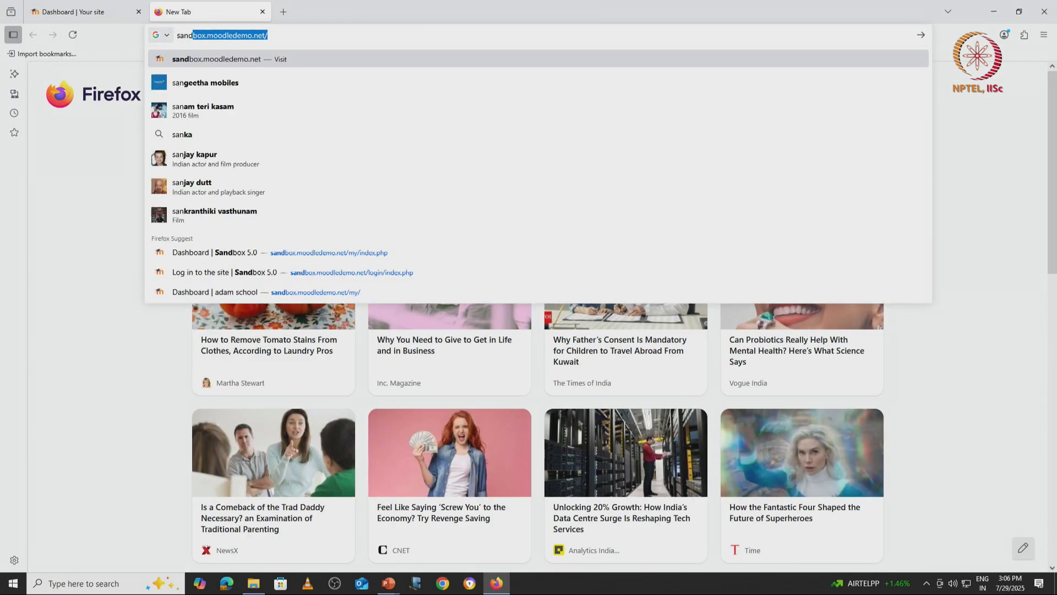
key(Return)
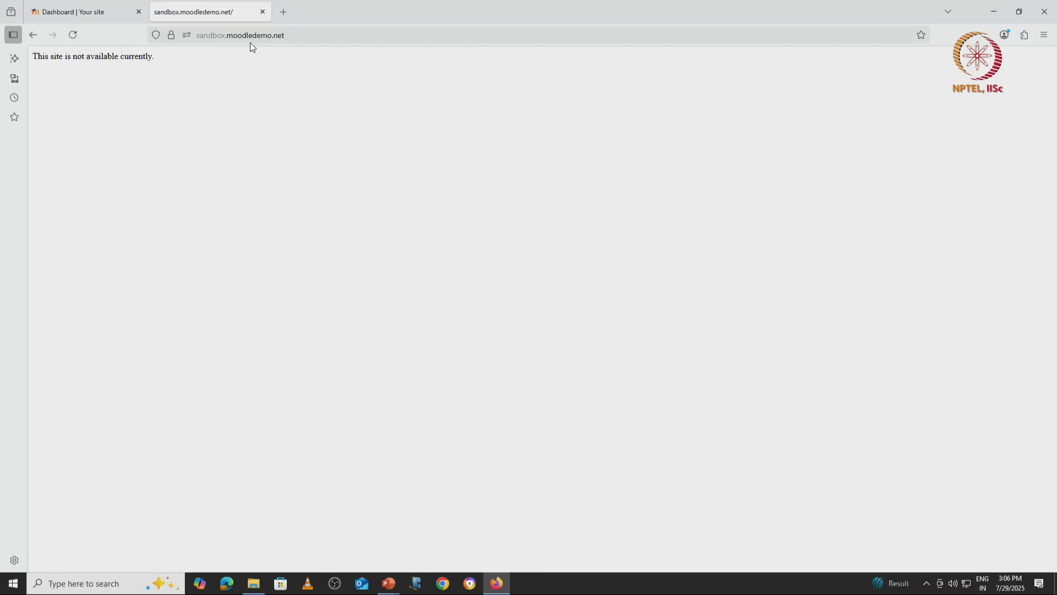
click(79, 34)
Step: Return to the Dashboard tab and open the Users section of Site administration
click(83, 13)
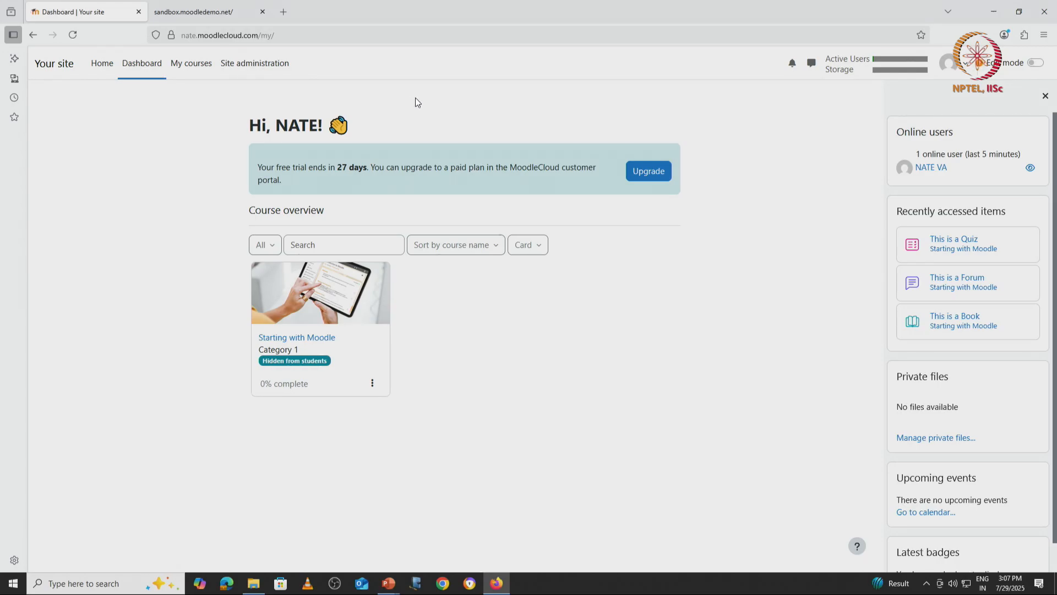
click(257, 73)
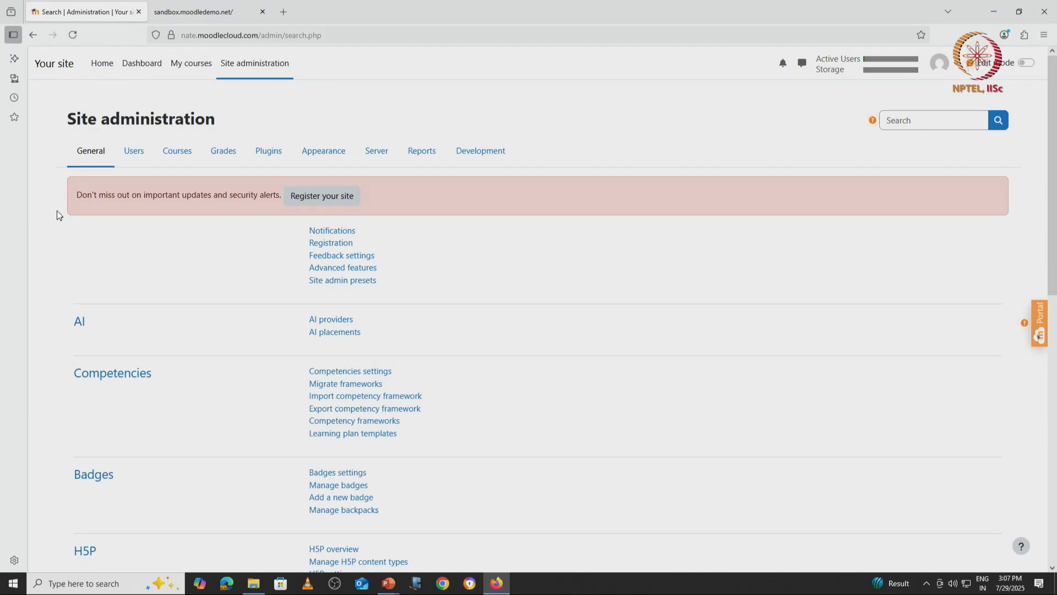
click(129, 155)
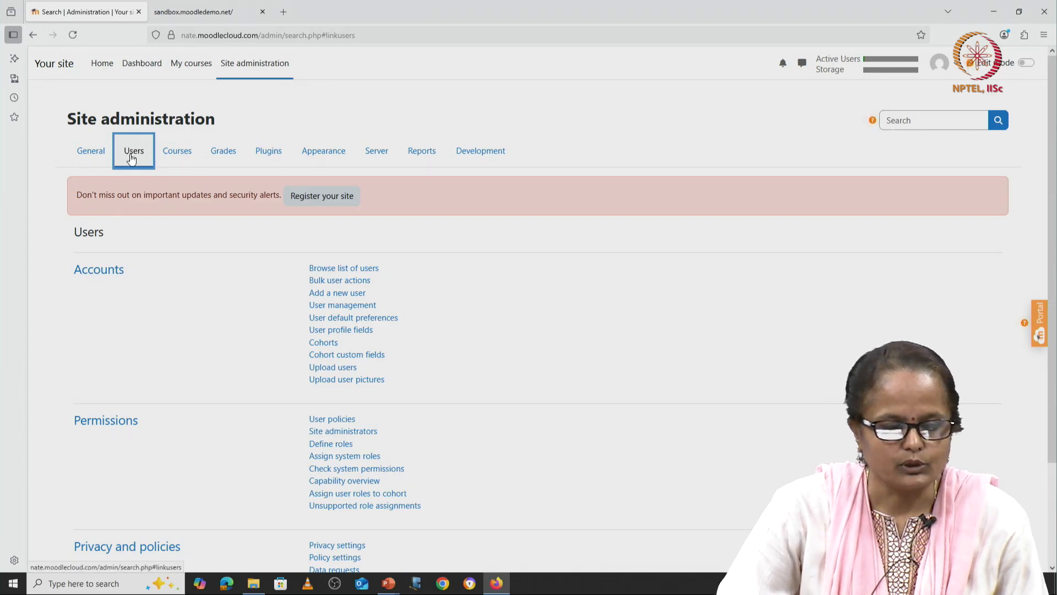
Step: Start a new user and enter username student1, dismissing the saved-login suggestion
click(347, 296)
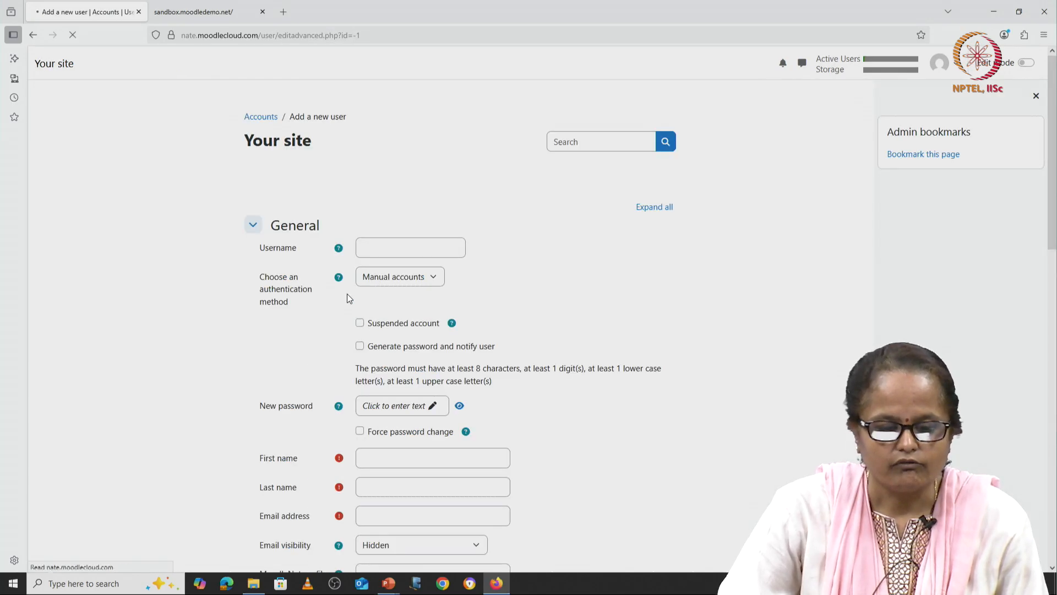
click(379, 249)
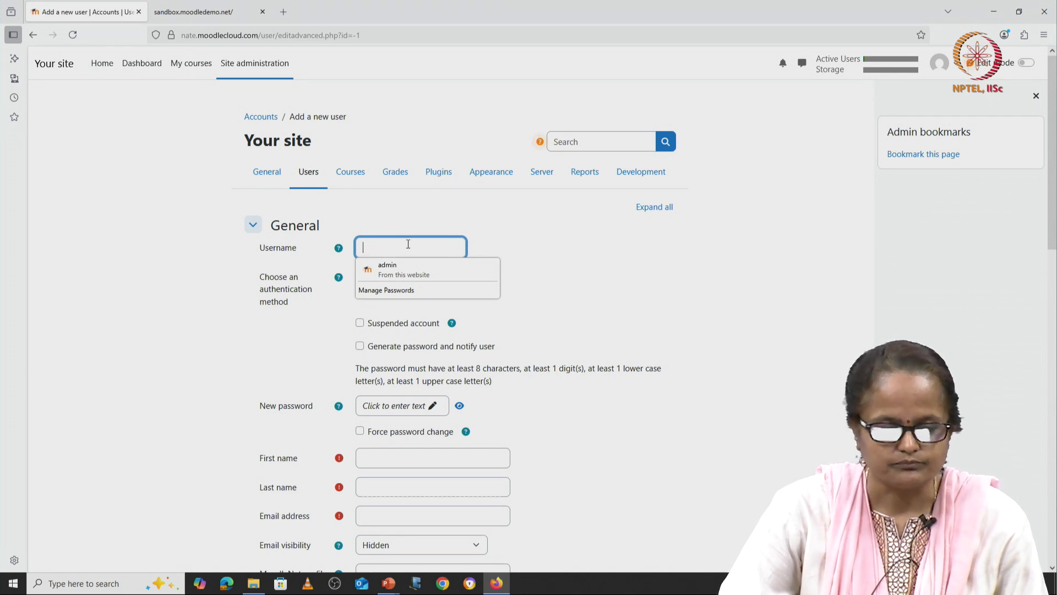
text(stu)
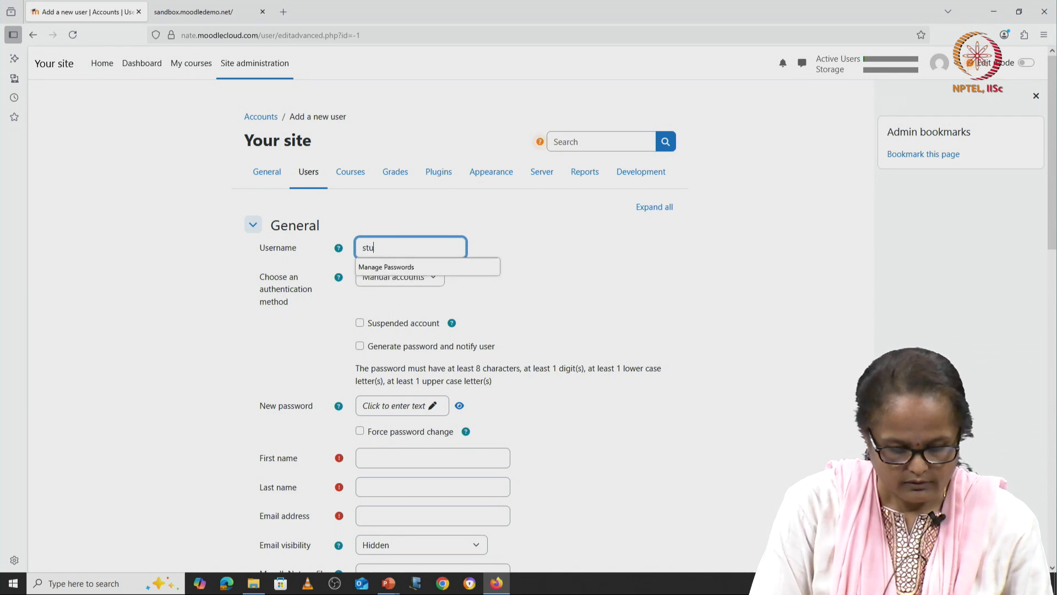
text(dent)
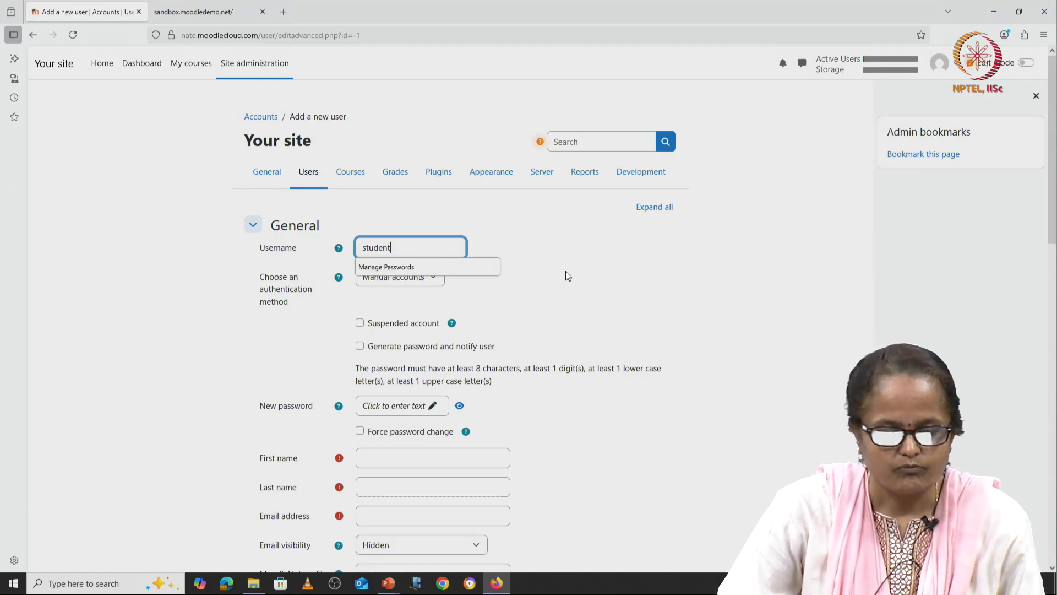
click(472, 294)
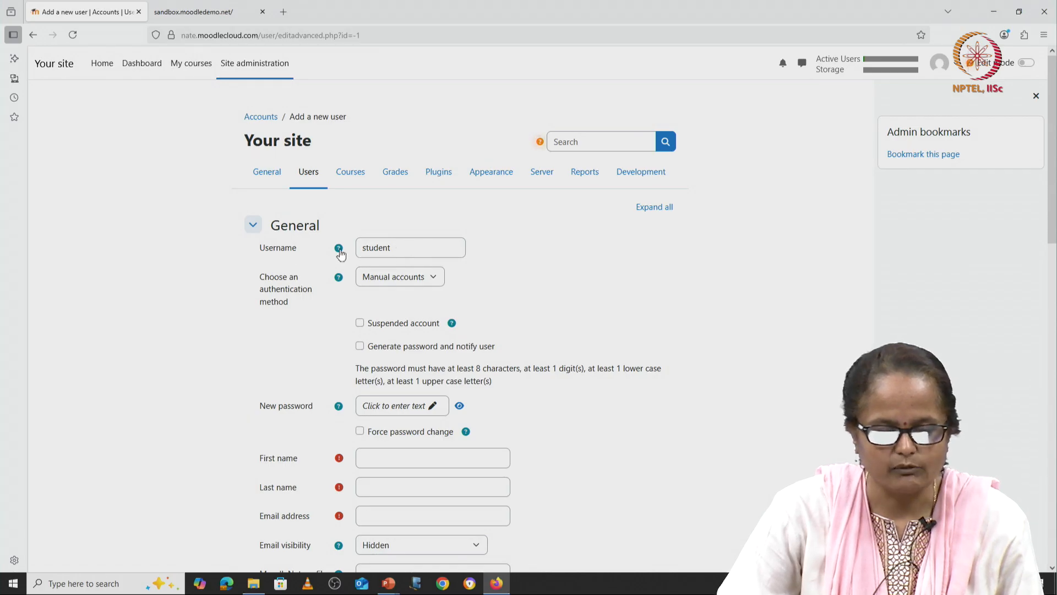
click(400, 247)
text(1)
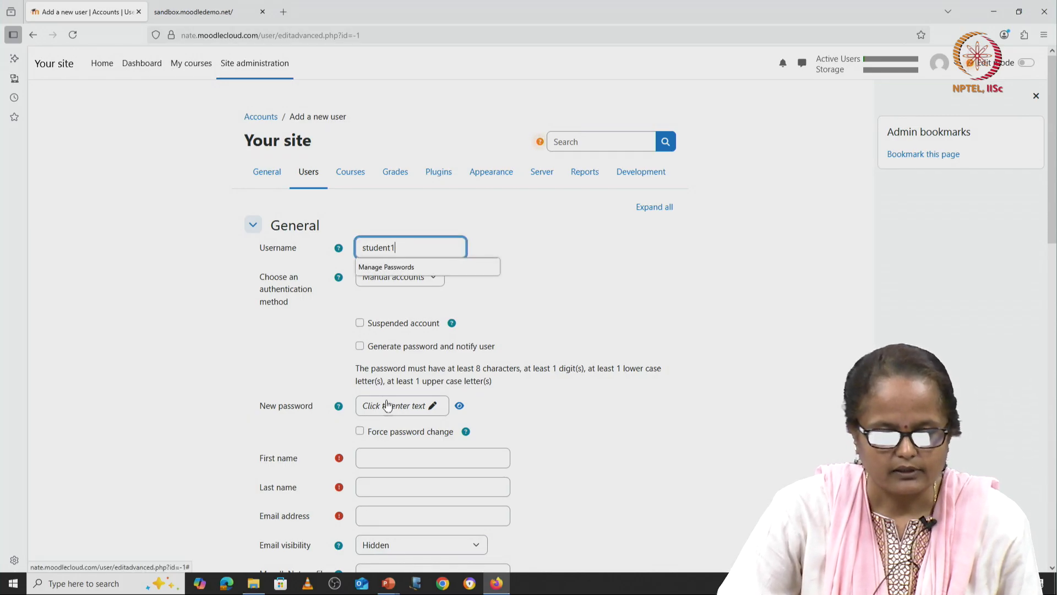
scroll(383, 283, down, 3)
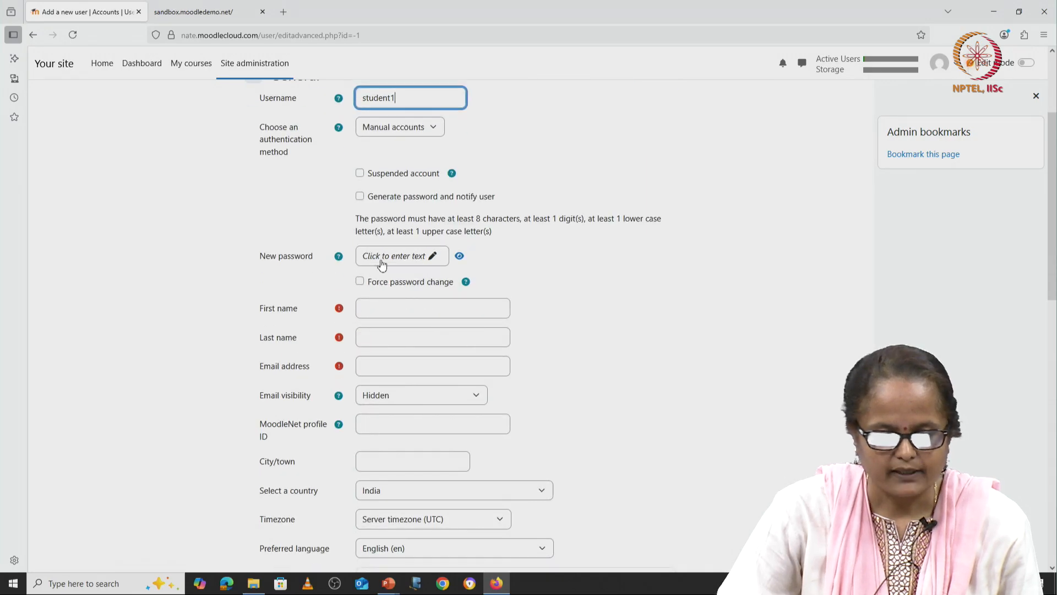
Step: Enter a password, first name Student, last name 1 and the student's e-mail address
click(382, 257)
text(Studen)
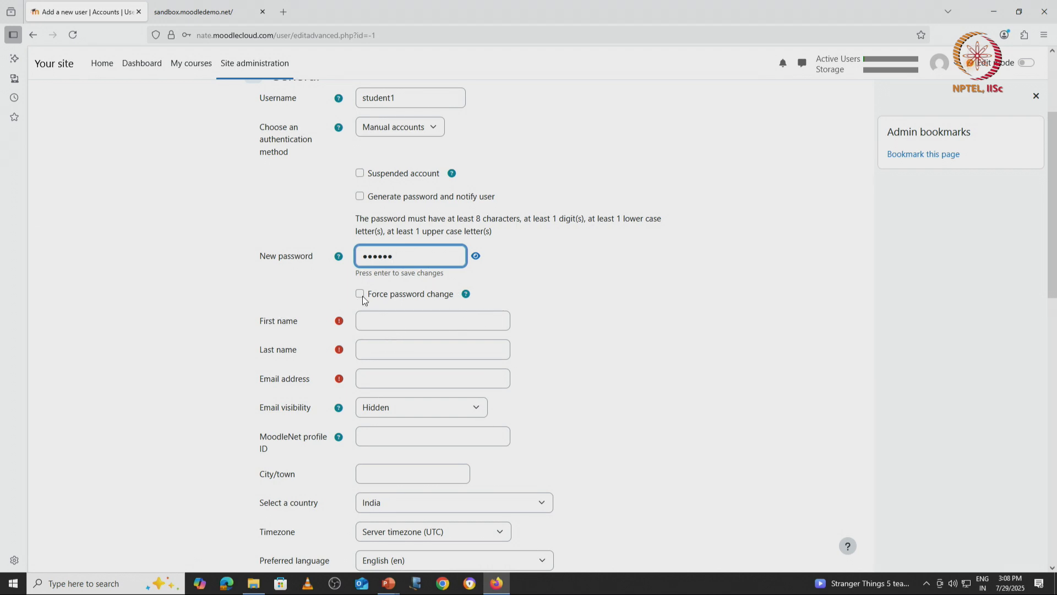
click(375, 317)
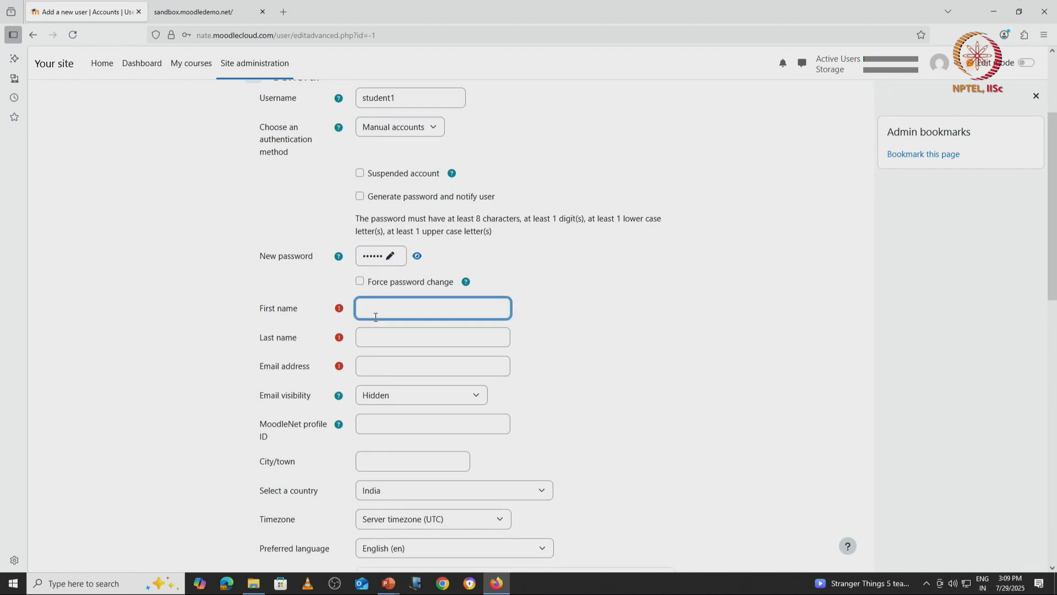
text(Student)
click(363, 331)
text(1)
click(382, 363)
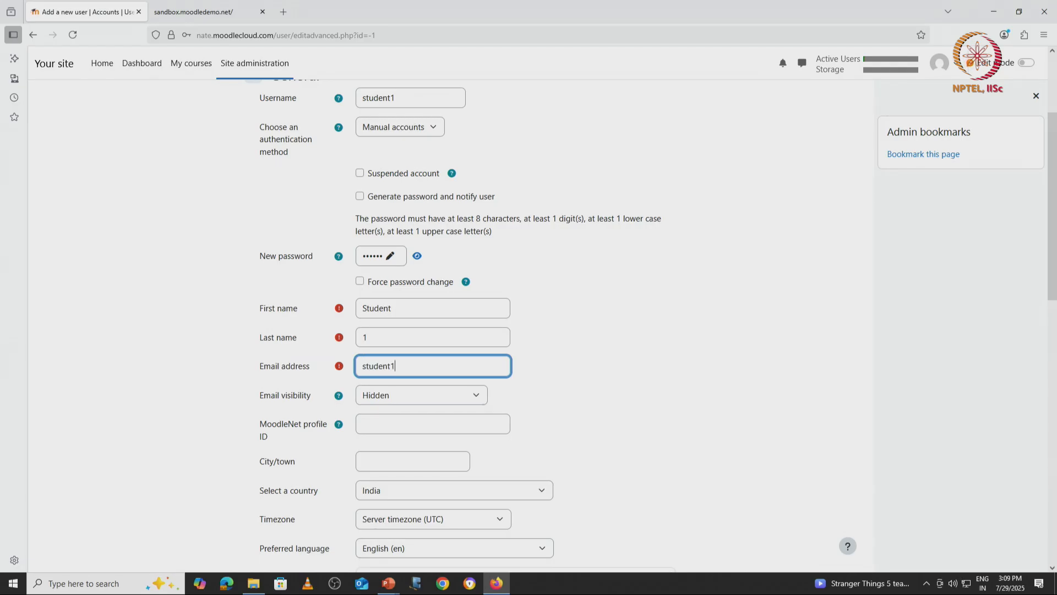
Step: Keep e-mail visibility Hidden, add description 'Student 1', and create the user
scroll(511, 395, down, 3)
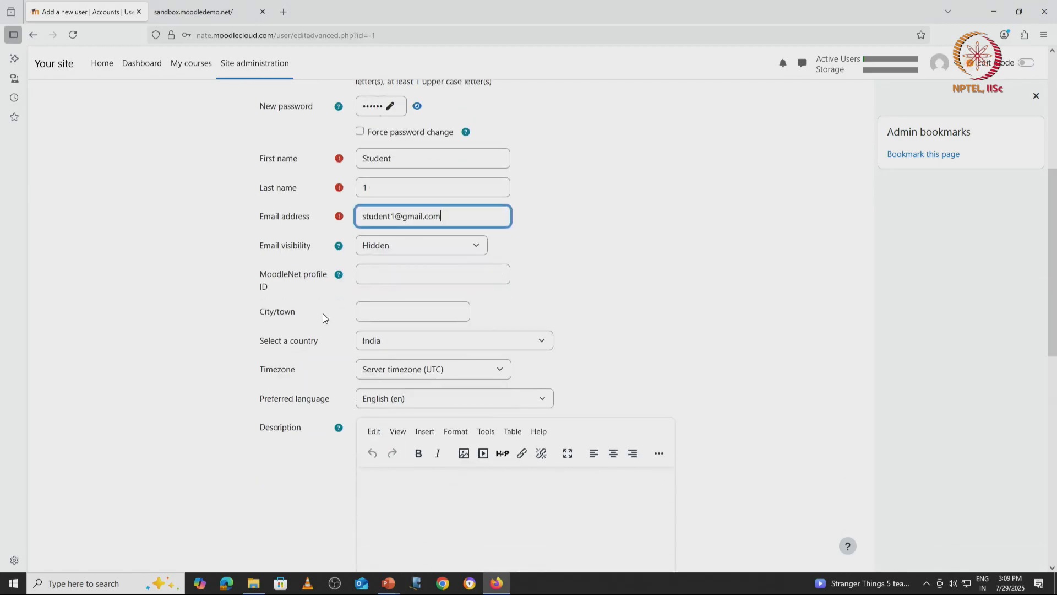
click(378, 246)
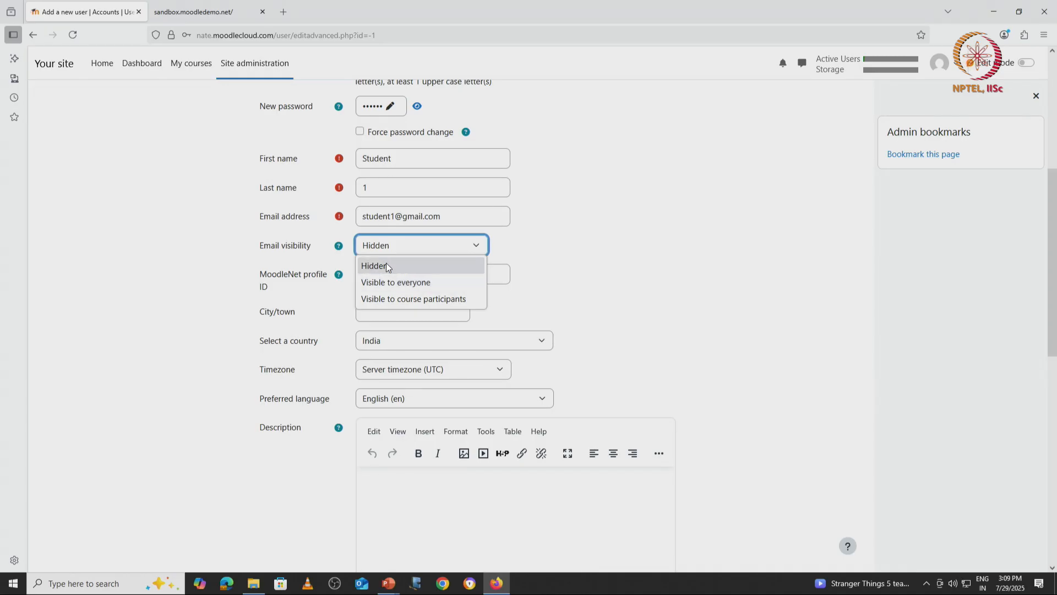
click(598, 256)
scroll(590, 335, down, 3)
click(480, 348)
text(Student 1)
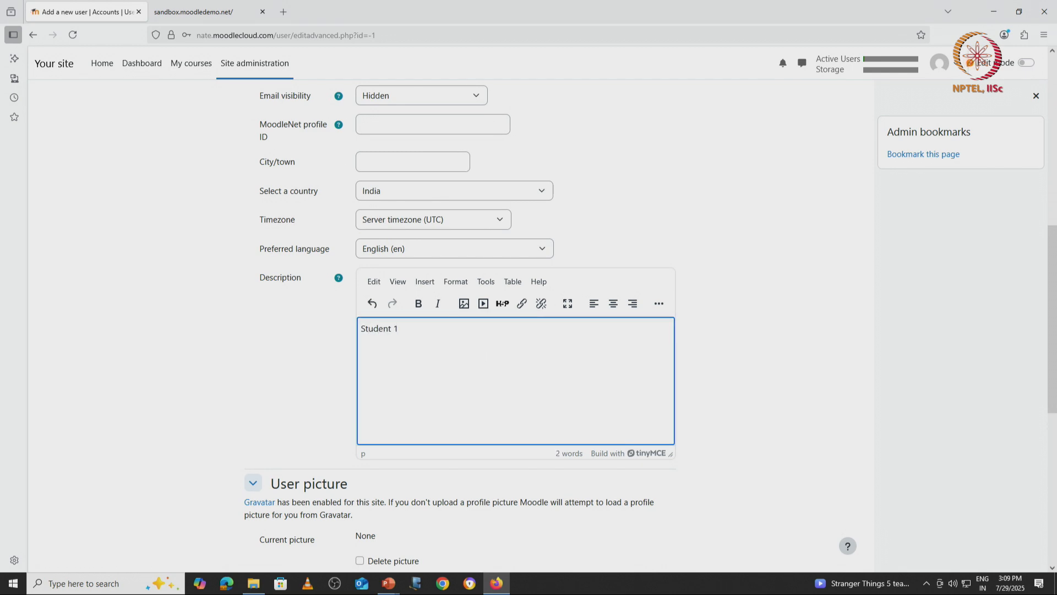
scroll(480, 337, down, 7)
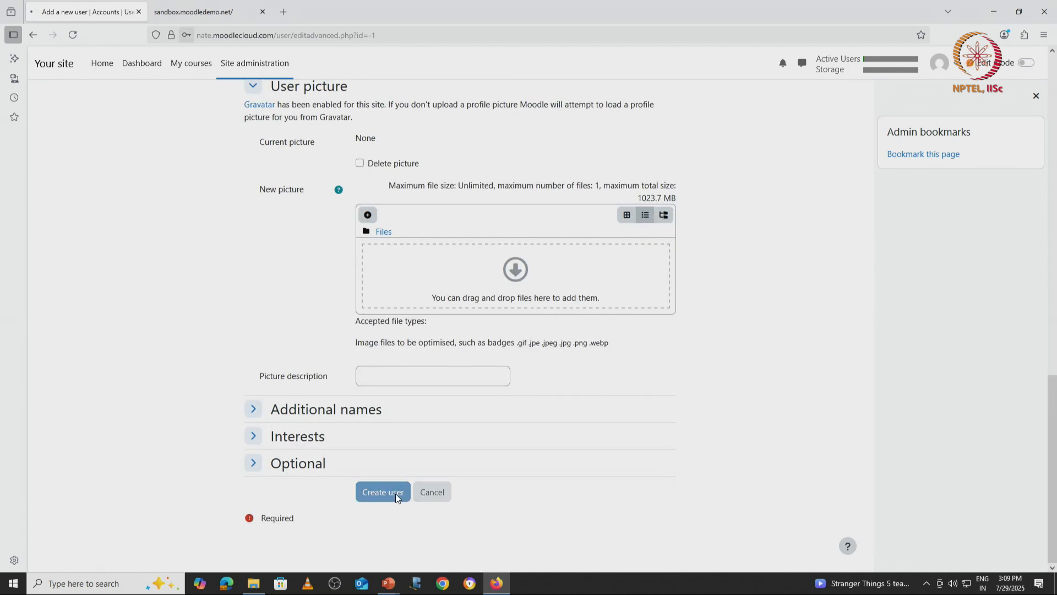
click(395, 494)
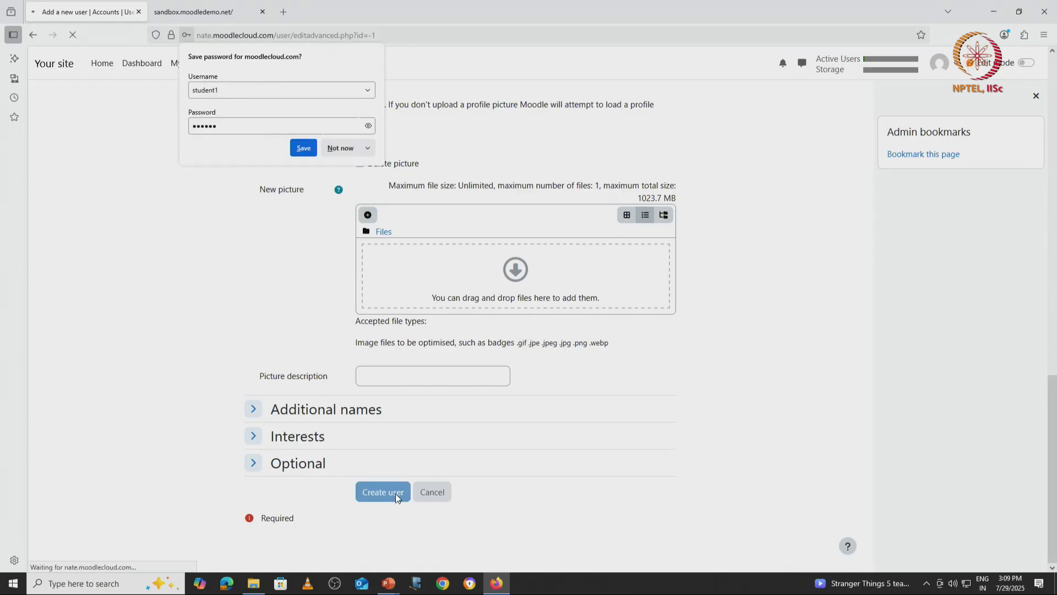
Step: Dismiss the browser's password prompt, replace the rejected password with a longer one, and resubmit
click(302, 148)
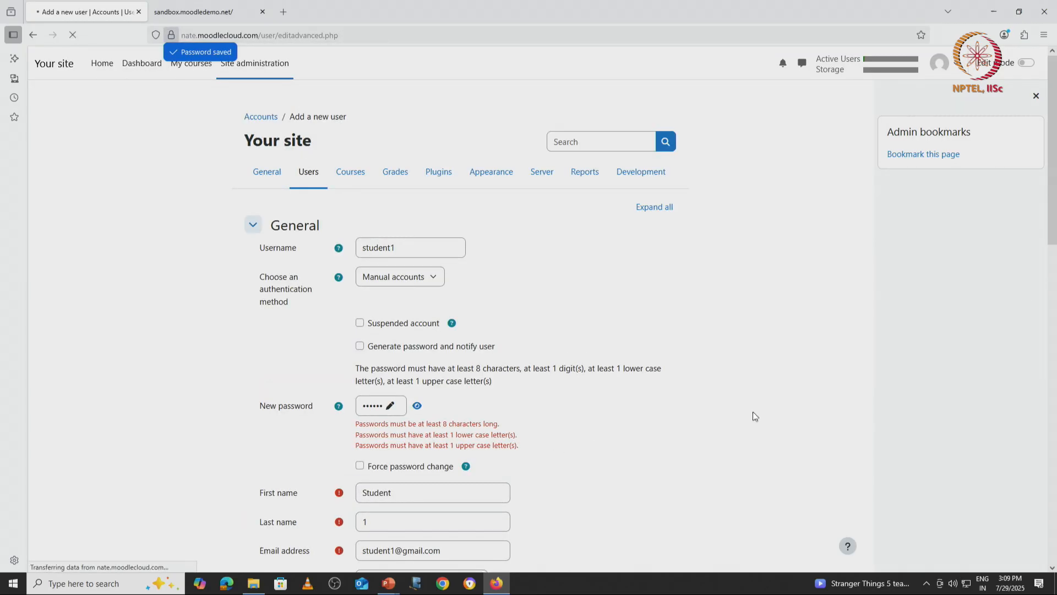
click(379, 409)
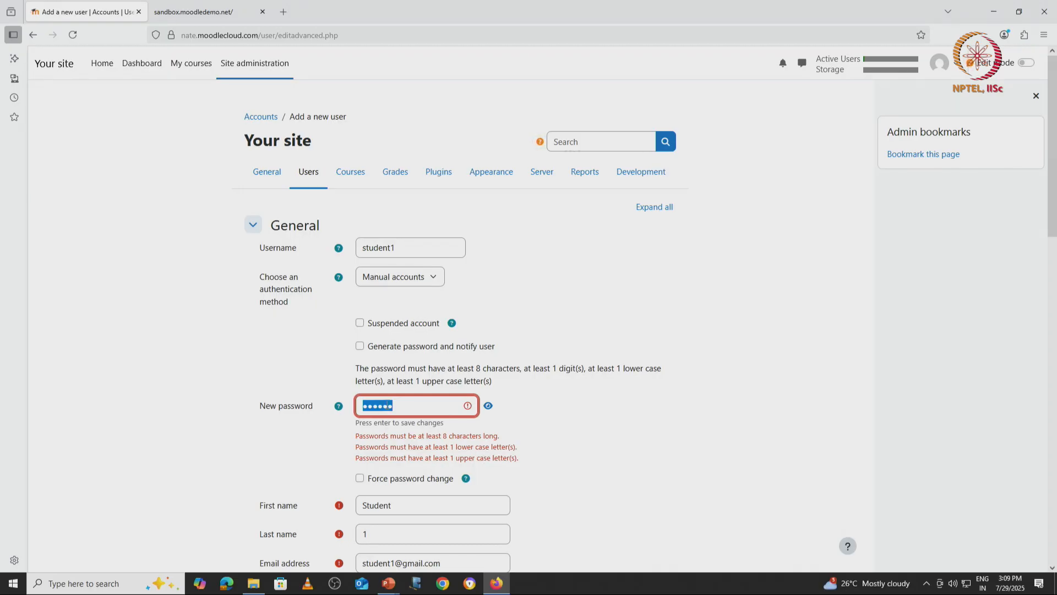
drag(398, 403, 353, 405)
text(•••)
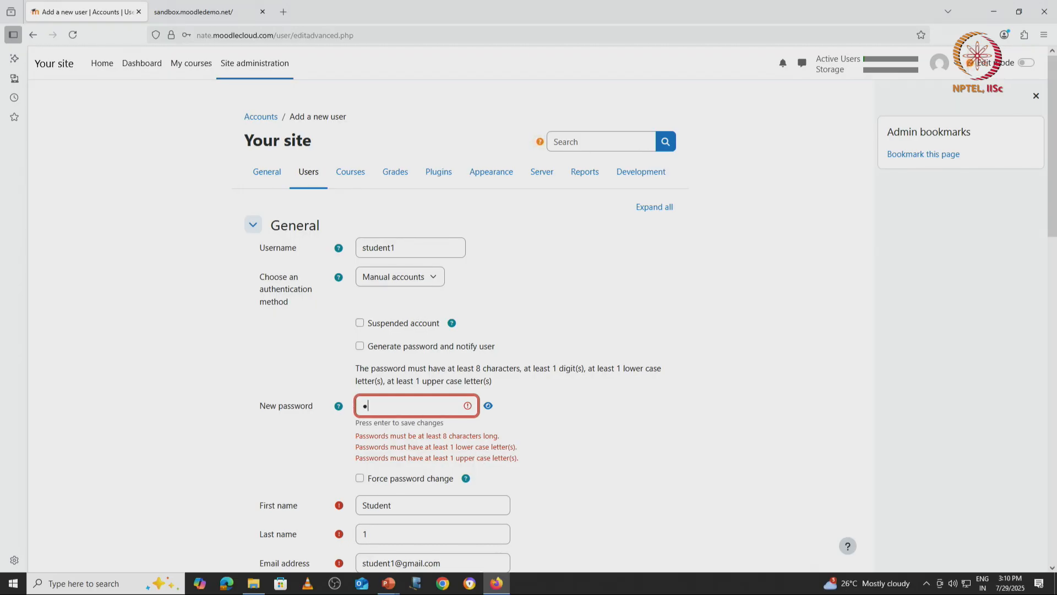
text(•••••••)
scroll(354, 412, down, 15)
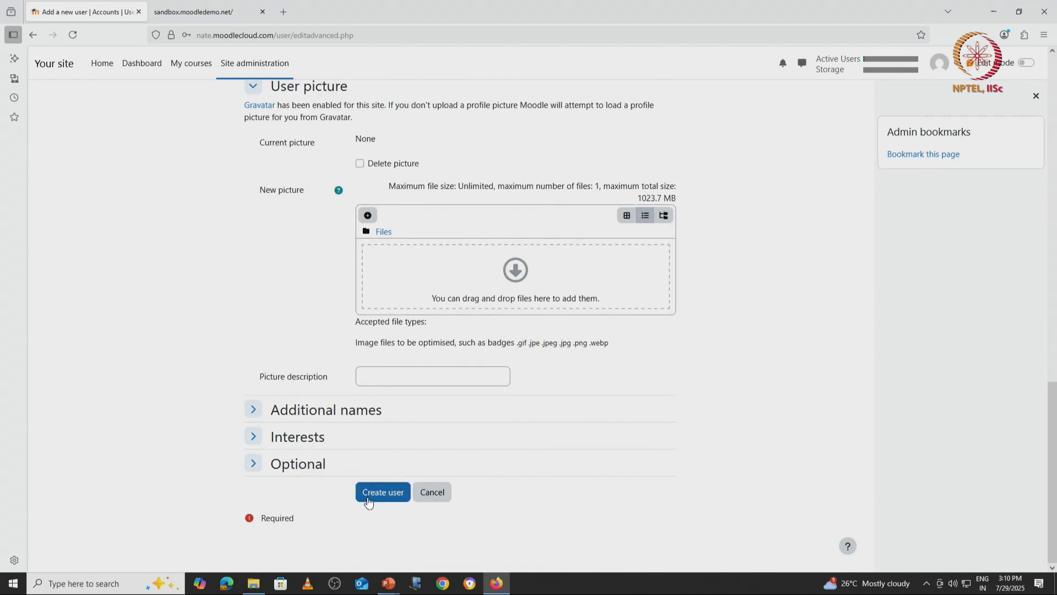
click(372, 496)
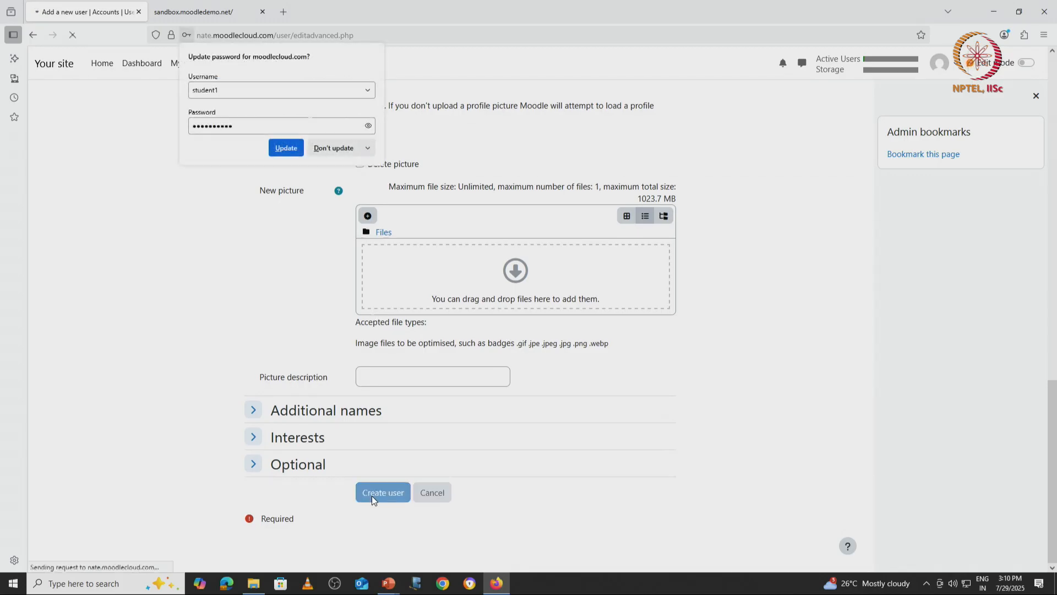
Step: Update the browser's stored password and open the Add a new user form
click(286, 147)
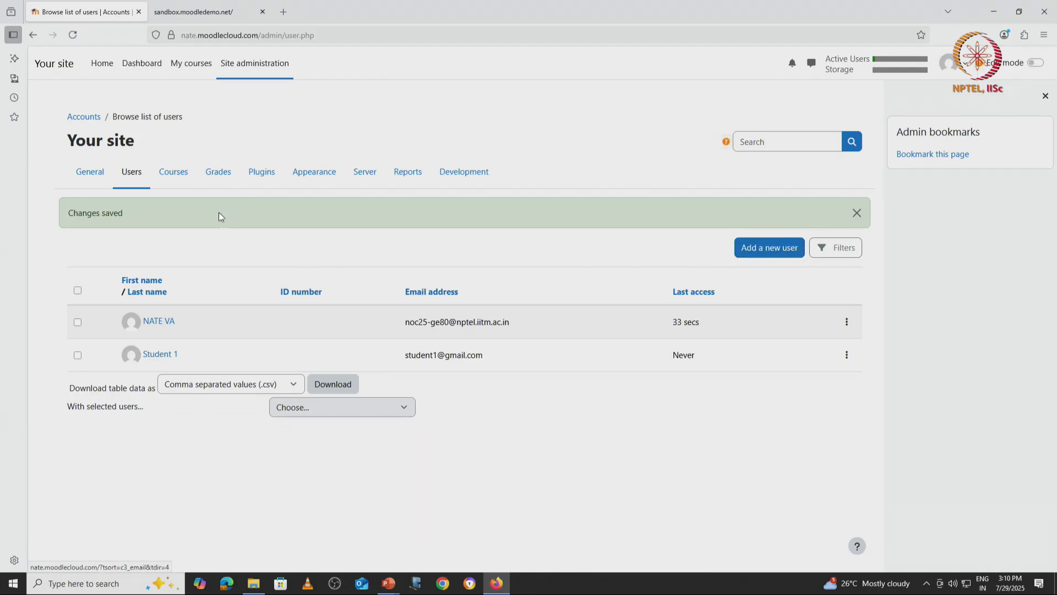
click(777, 256)
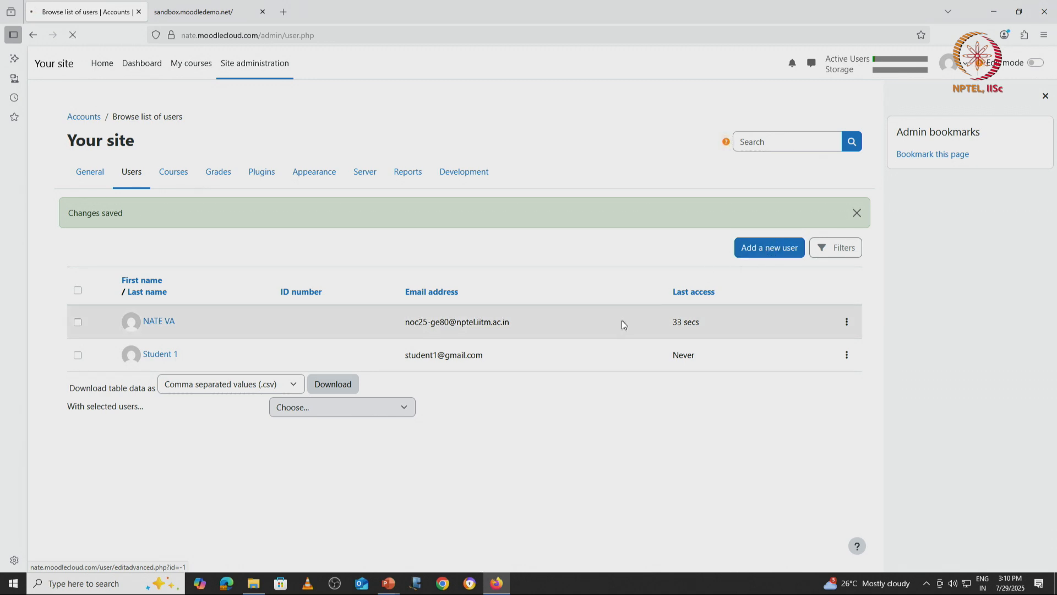
Step: Enter username student2 and the account's password
click(371, 245)
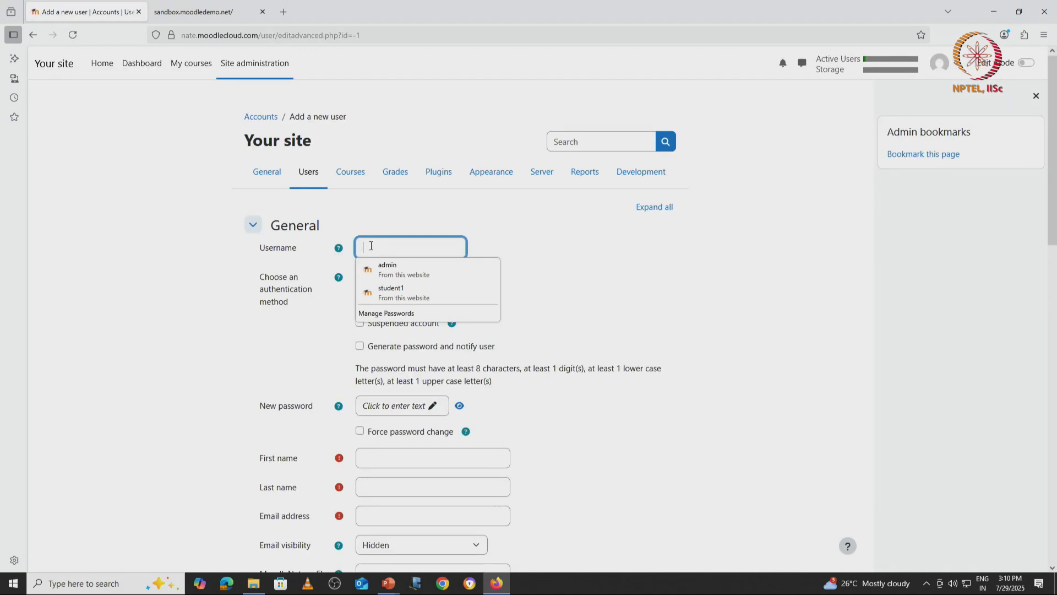
text(student2)
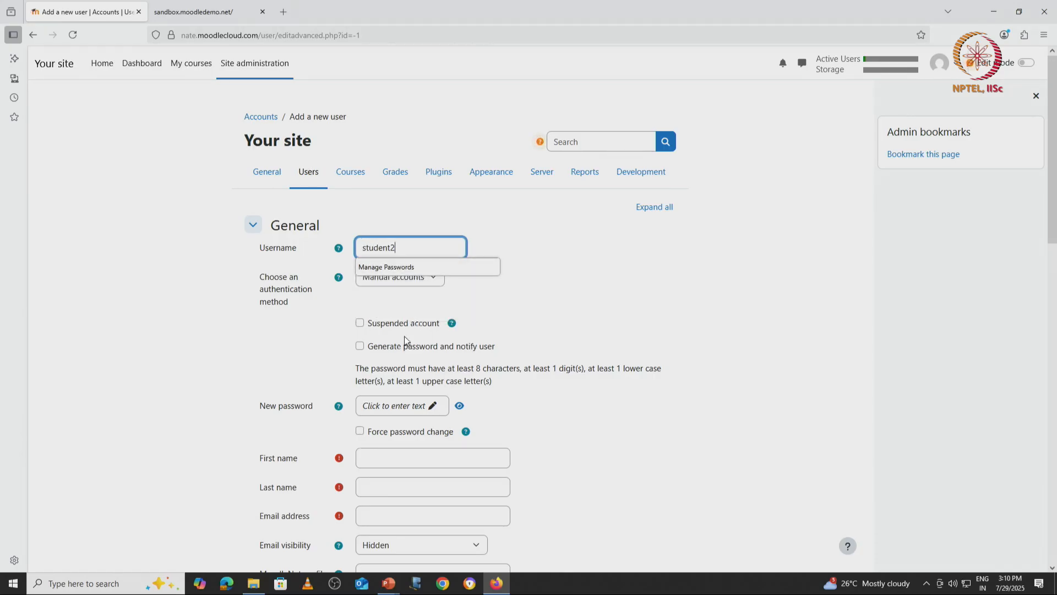
click(395, 406)
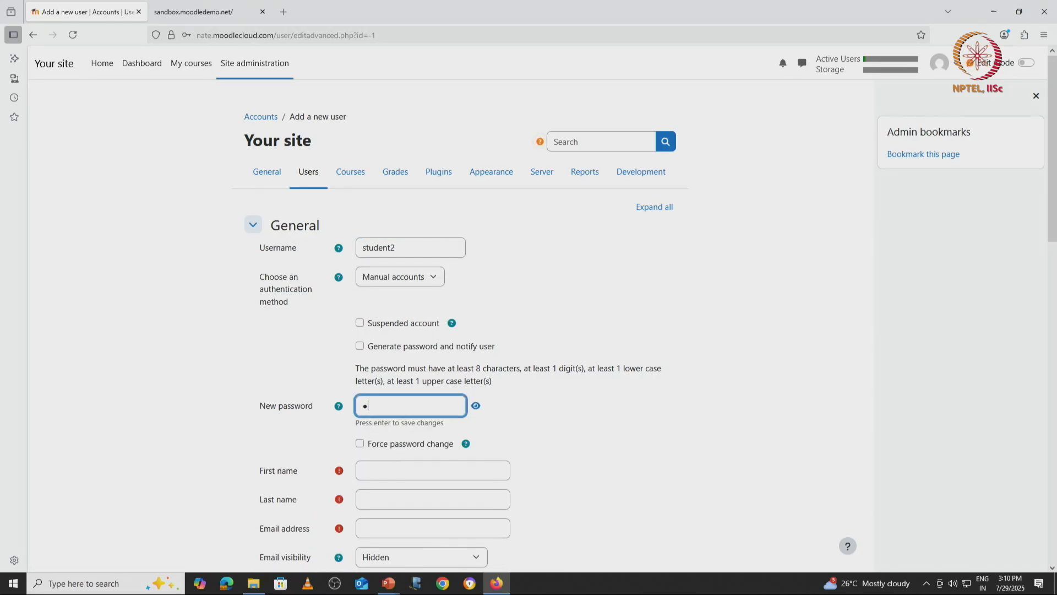
scroll(378, 323, down, 3)
Step: Fill first name Student, last name 2 and the e-mail, create the user, and save the login
click(379, 318)
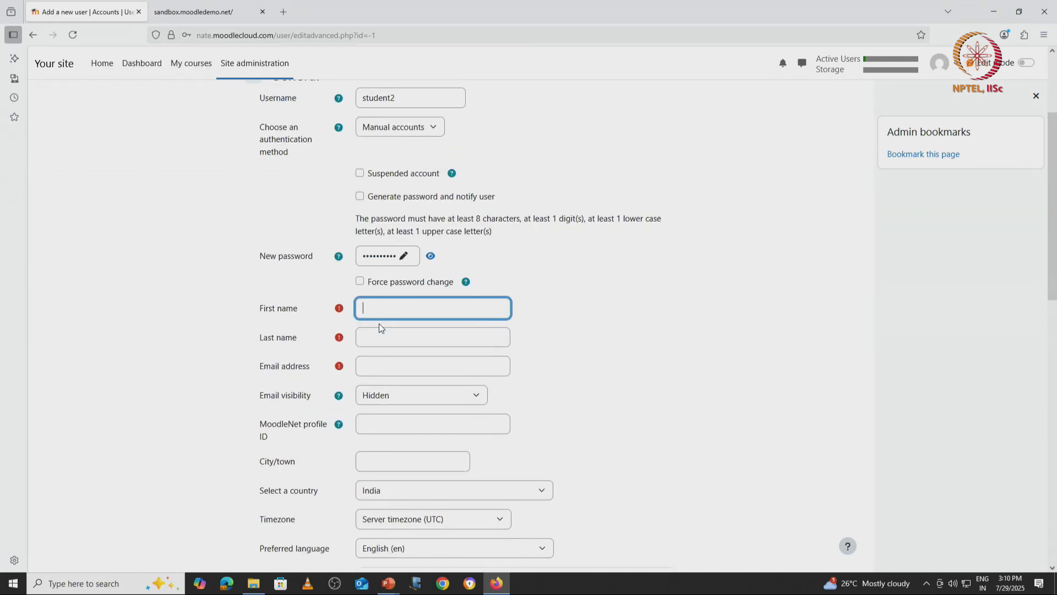
text(Student)
click(377, 331)
text(2)
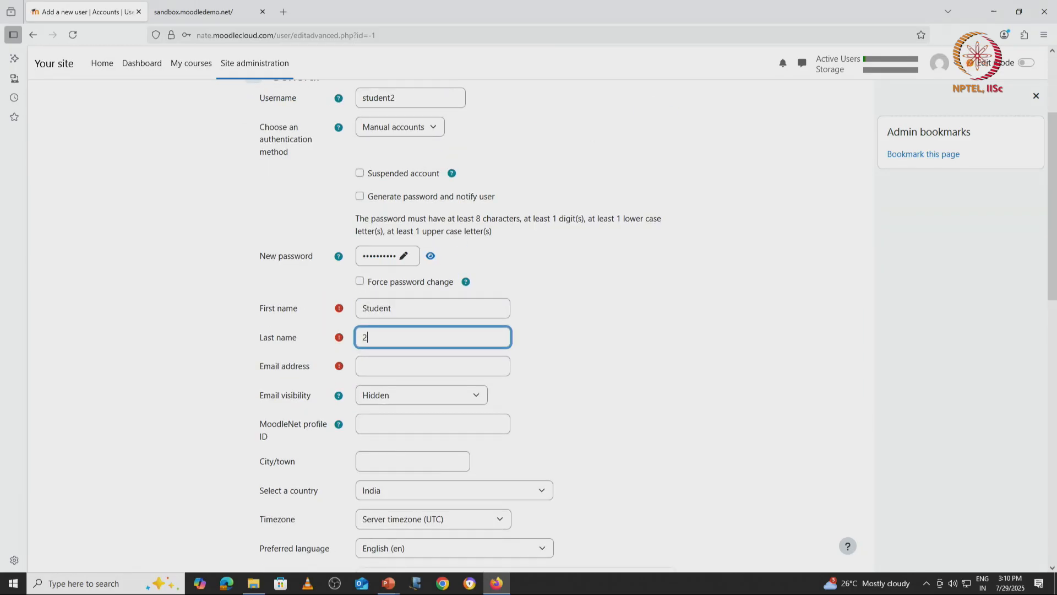
click(403, 366)
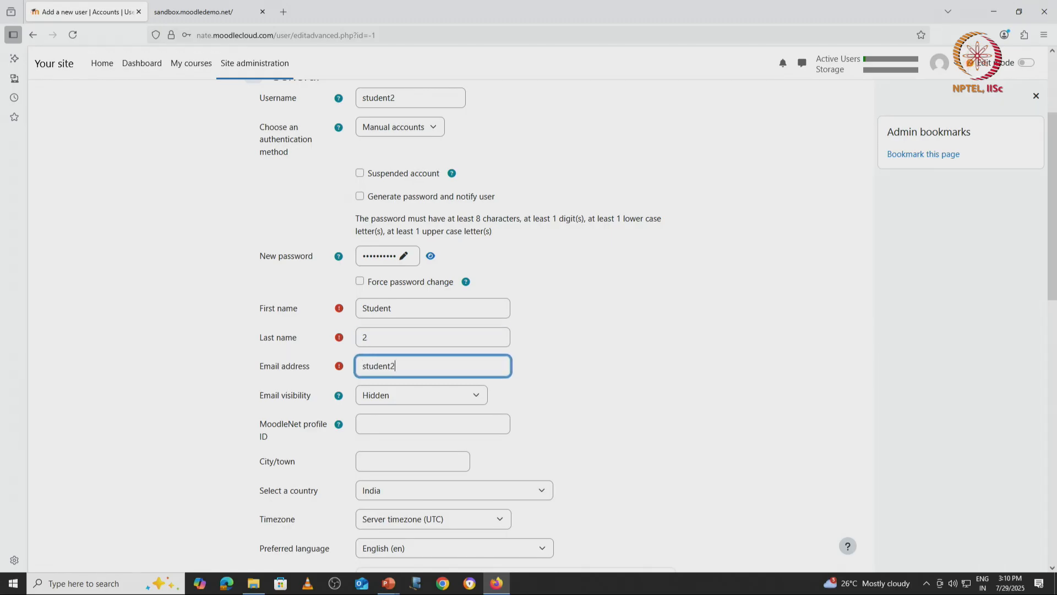
scroll(384, 441, down, 8)
scroll(385, 442, down, 4)
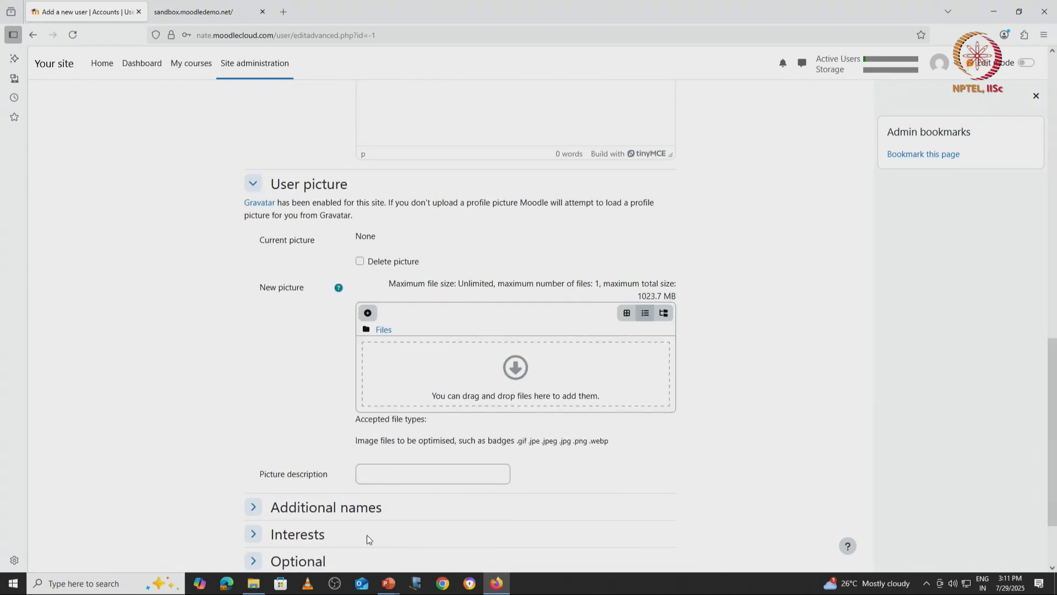
click(382, 492)
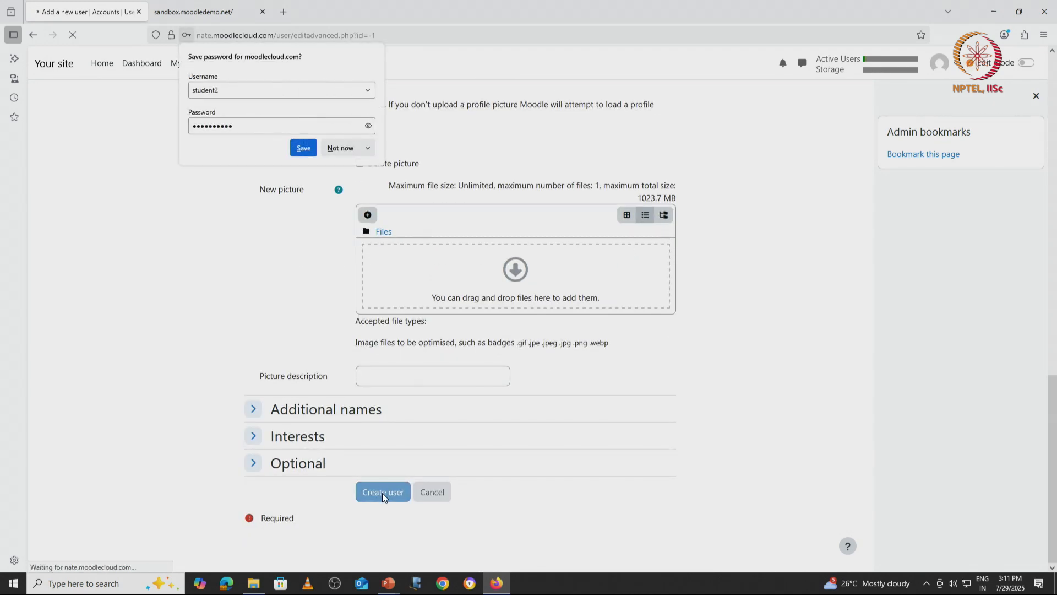
click(302, 148)
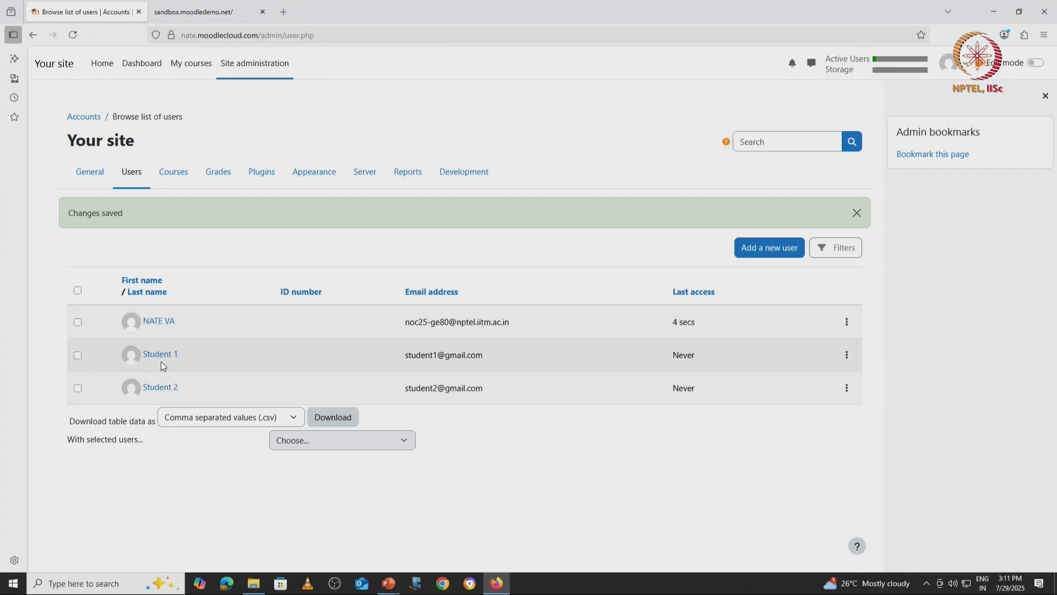
Step: Open another Add a new user form and enter the teacher's username and password
click(760, 248)
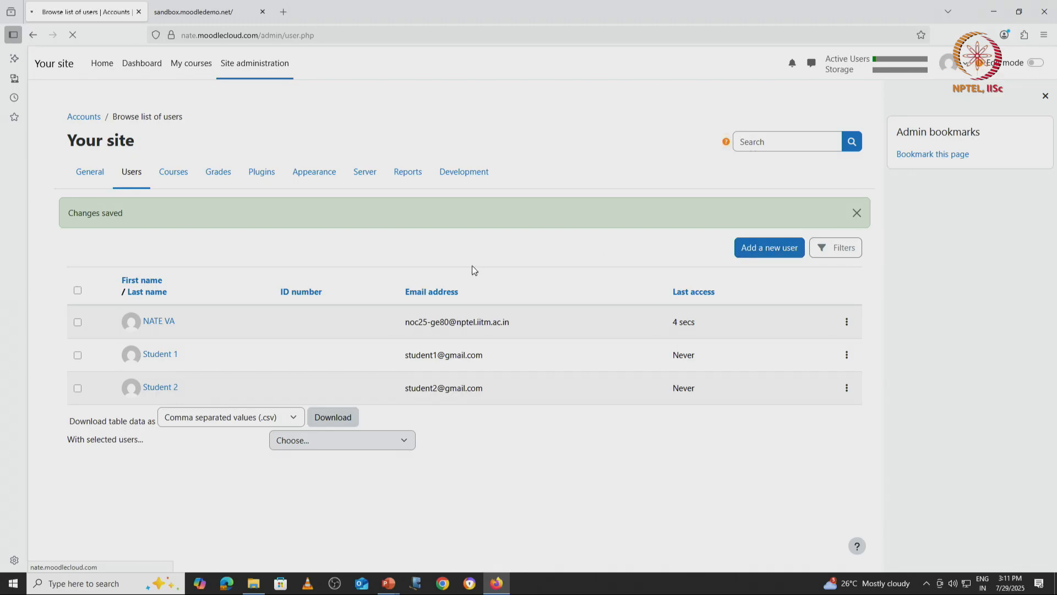
click(398, 247)
text(teacher)
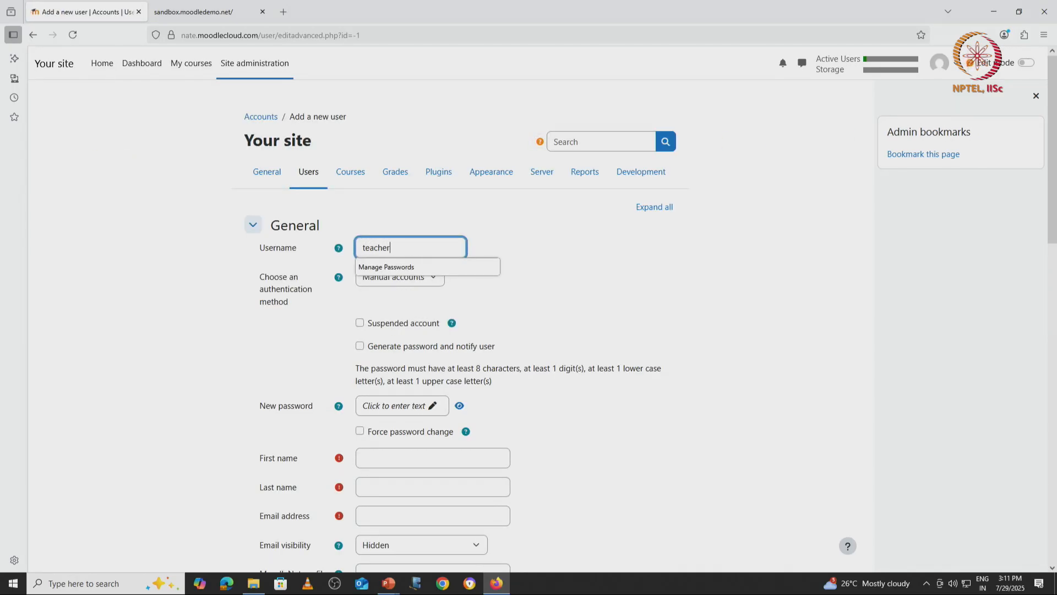
click(377, 409)
text(•••••••)
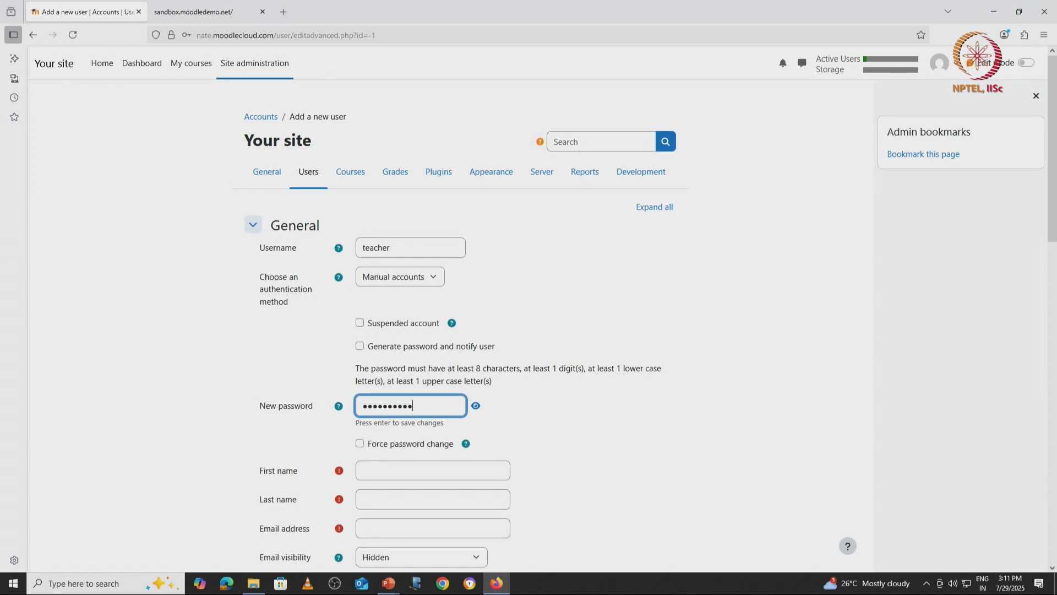
Step: Enter first name Teacher, last name demo and the teacher's e-mail, then create the account
click(385, 477)
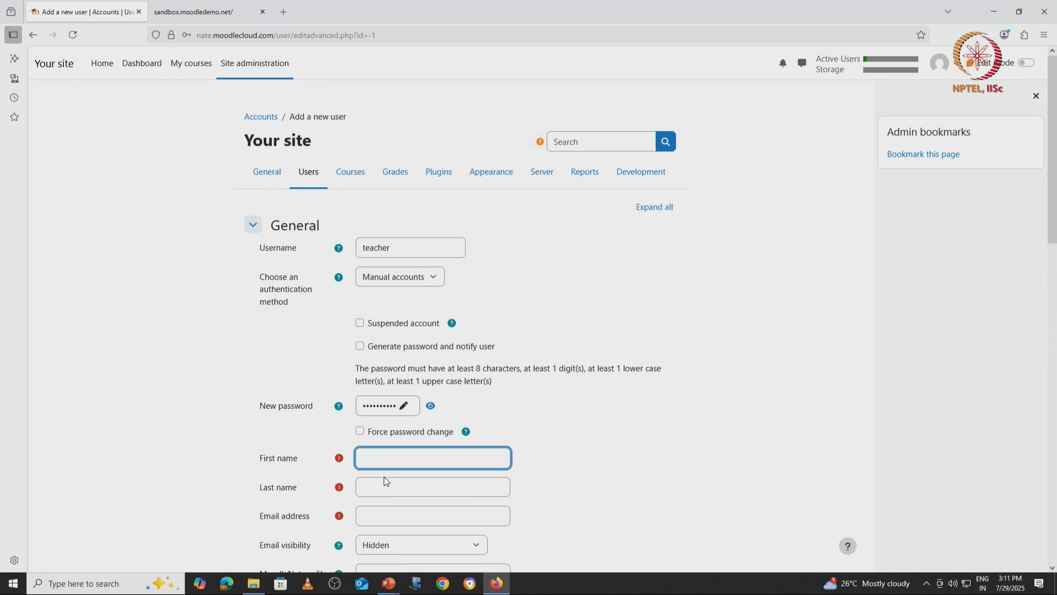
text(Teacher)
click(395, 492)
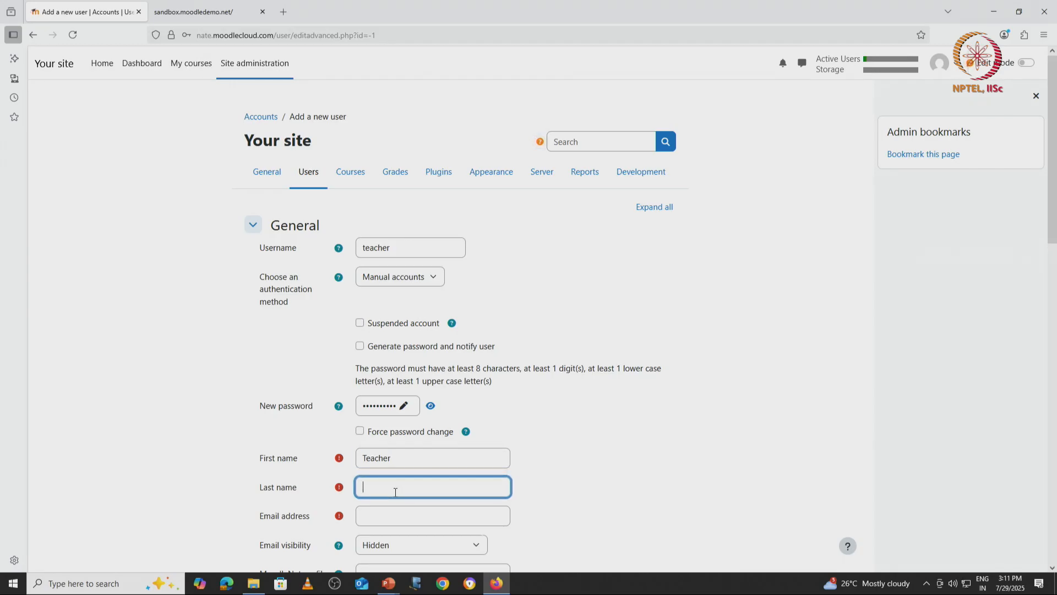
text(demo)
scroll(408, 484, down, 1)
scroll(408, 484, down, 3)
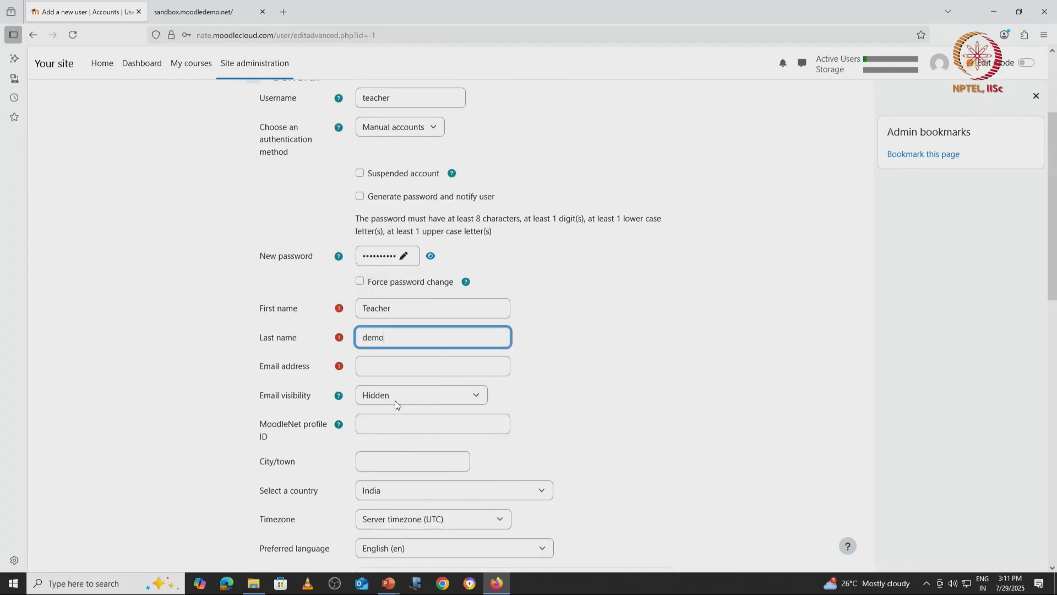
click(407, 364)
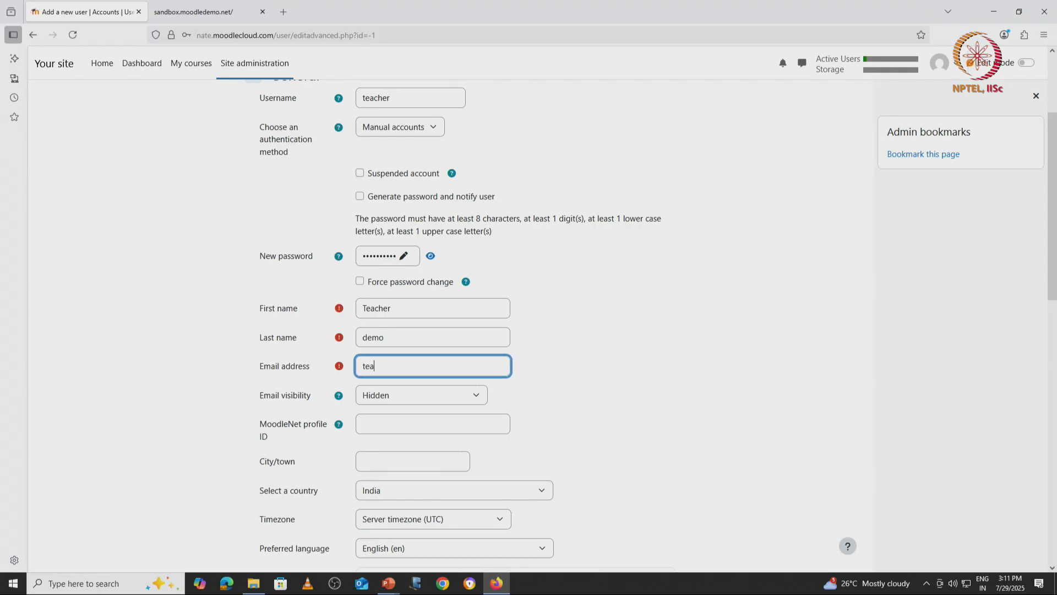
scroll(408, 382, down, 10)
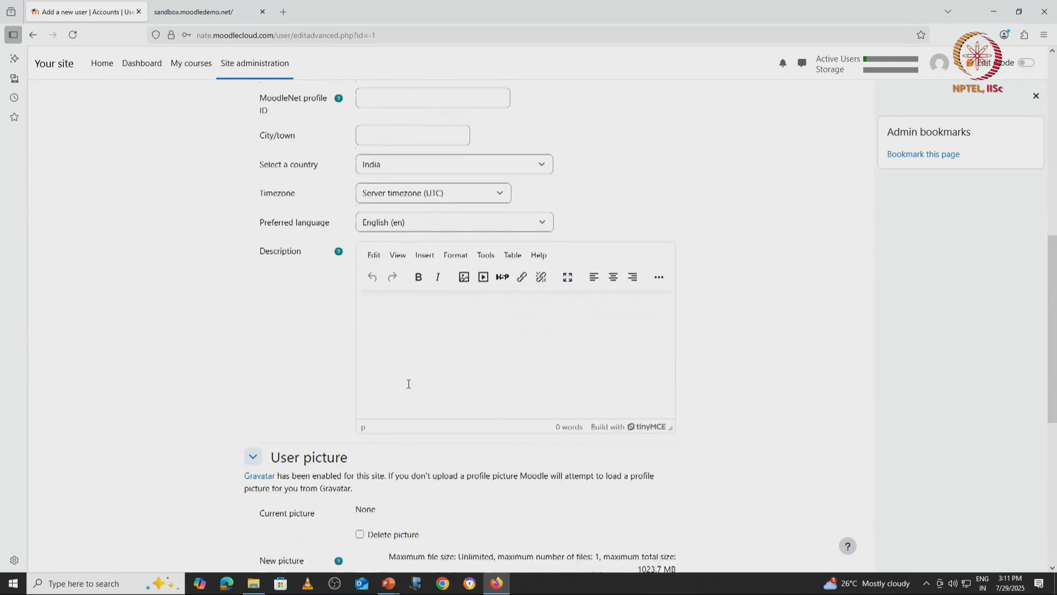
click(388, 488)
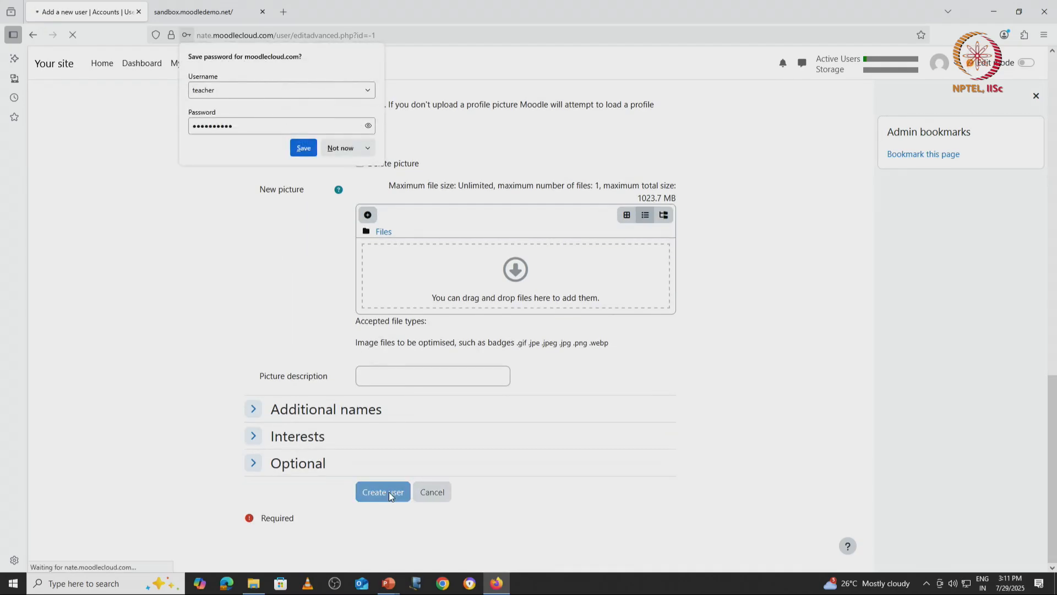
Step: Save the teacher's login in the browser and return to the Site administration overview
click(304, 149)
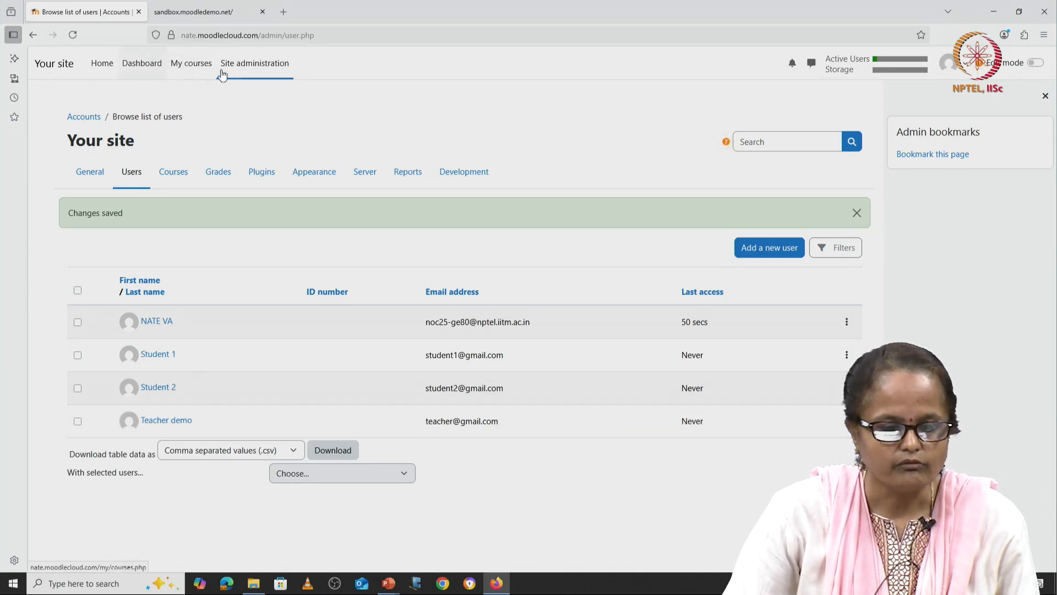
click(256, 70)
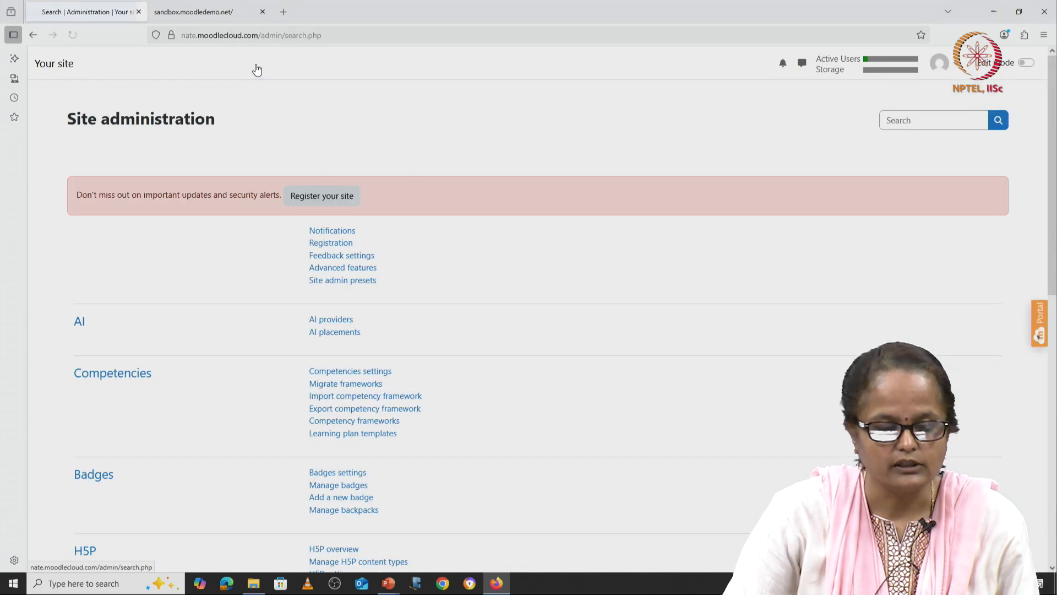
Step: Go to the Courses tab, snooze the tour popup, and open Add a new course in Category 1
click(177, 152)
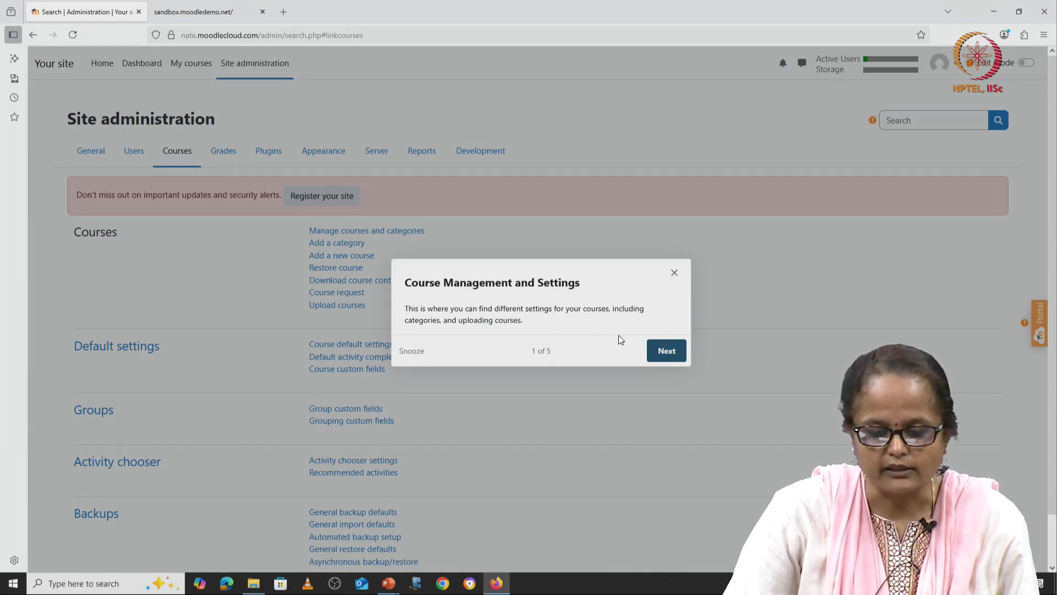
click(413, 352)
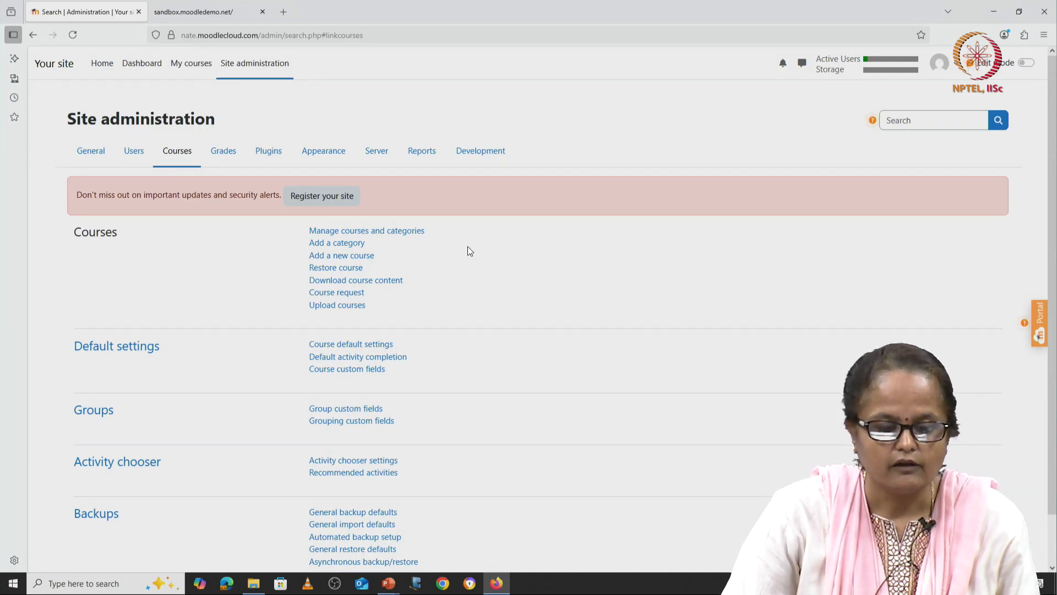
click(368, 259)
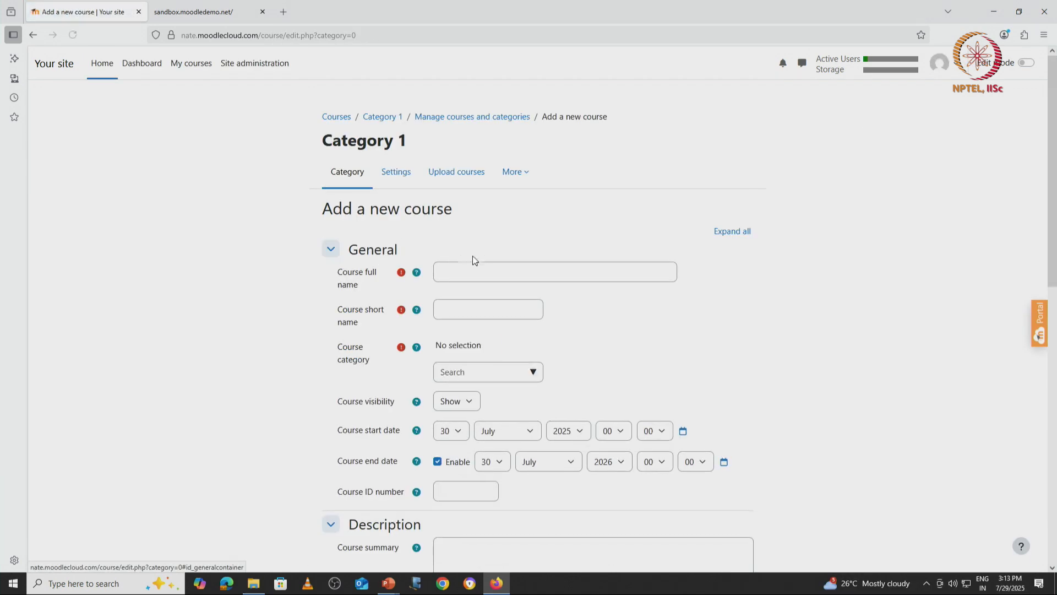
Step: Paste 'Course Design and Instruction' from Word as the full name and enter short name CDI
click(497, 271)
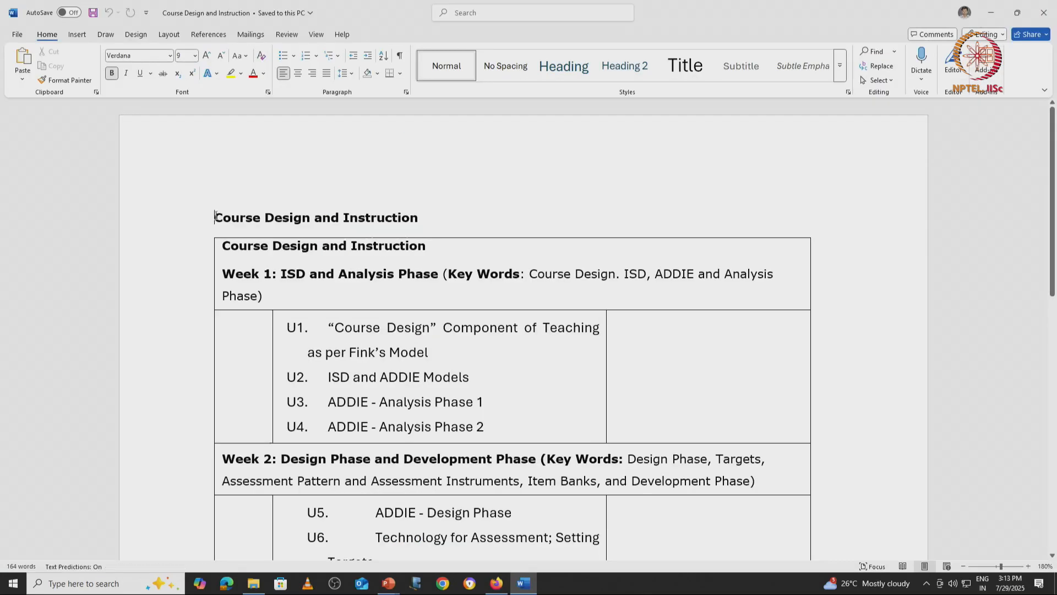
drag(214, 217, 418, 218)
key(ctrl+c)
key(alt+Tab)
key(alt+Tab)
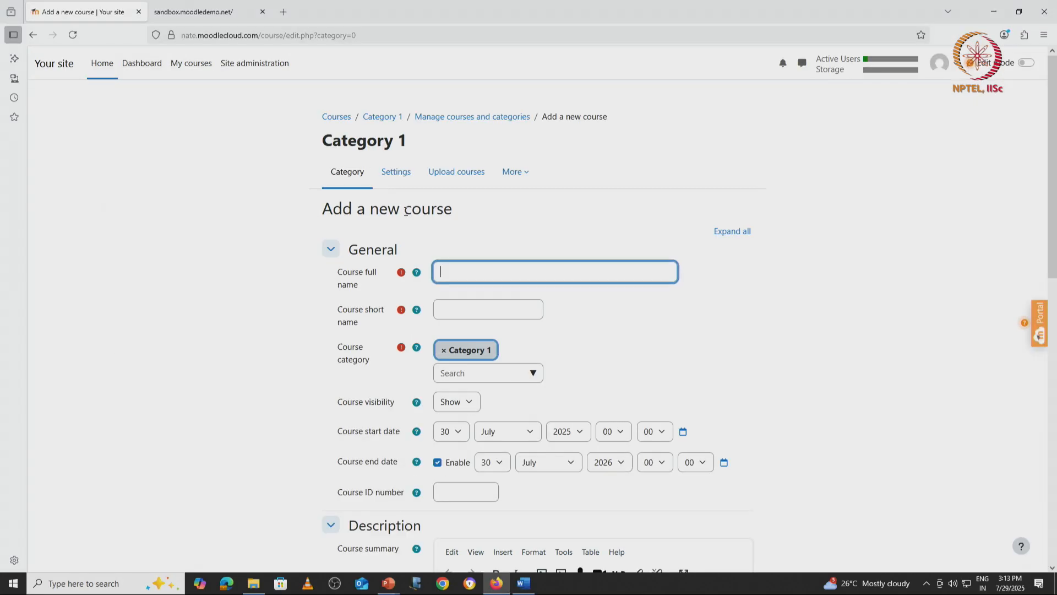
key(ctrl+v)
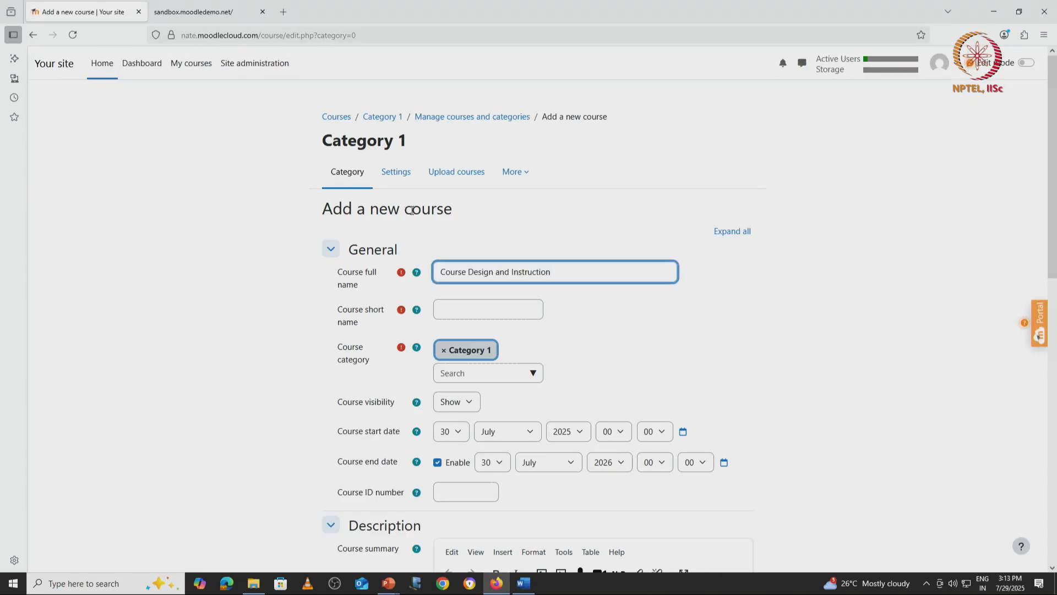
click(493, 311)
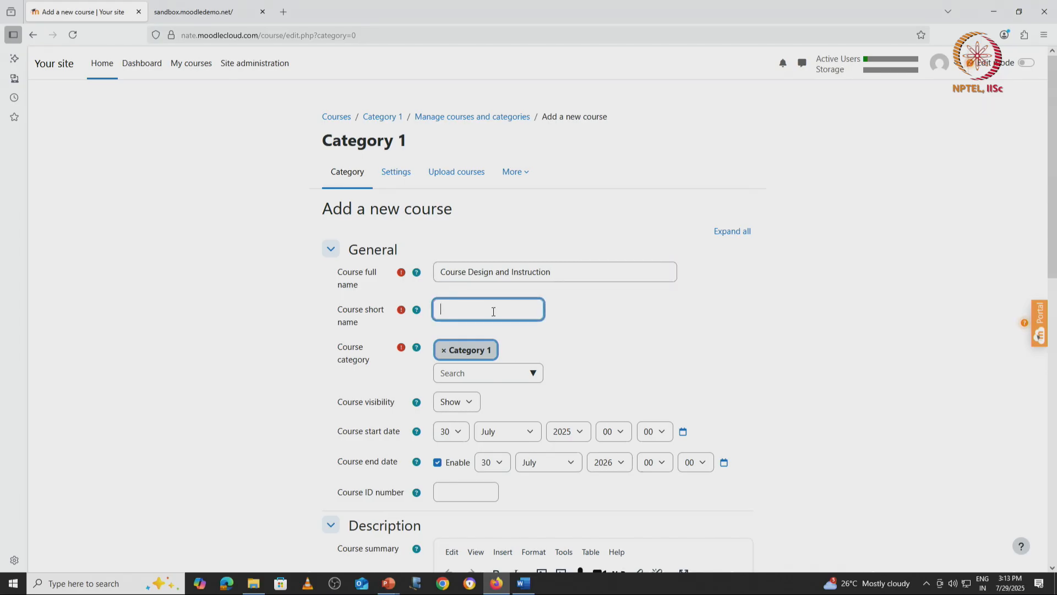
text(CDI)
scroll(590, 363, down, 3)
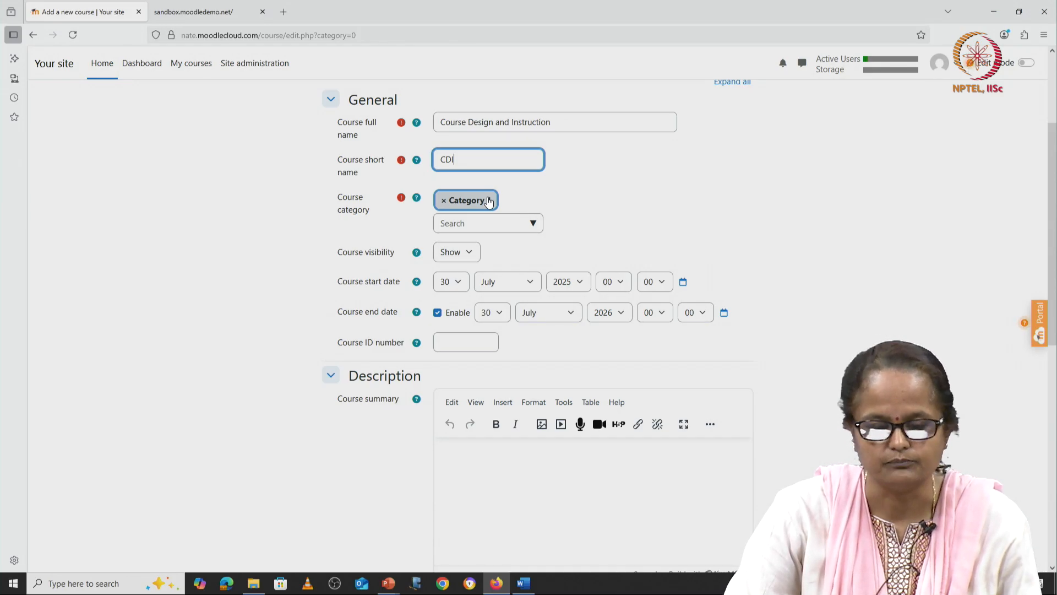
Step: Set visibility to Hide and the start date to 1 September 2025, keeping the end date enabled
click(448, 255)
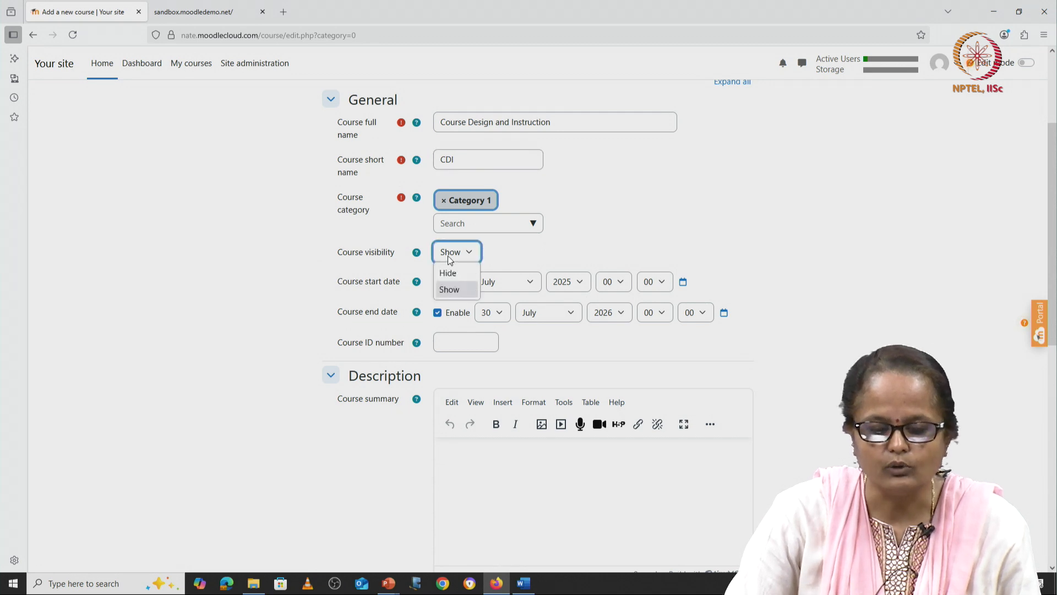
click(458, 274)
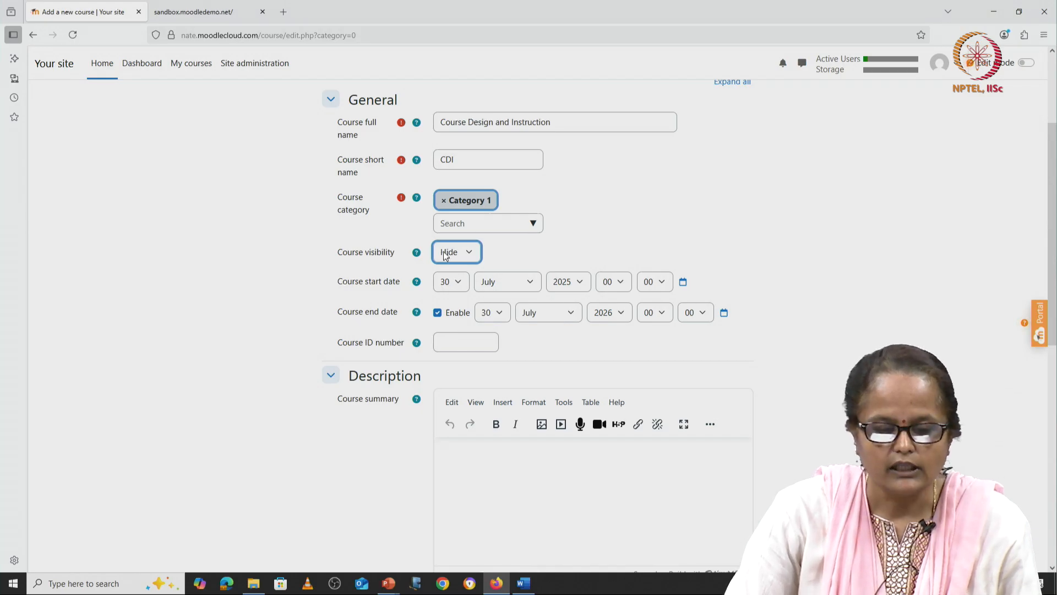
click(457, 282)
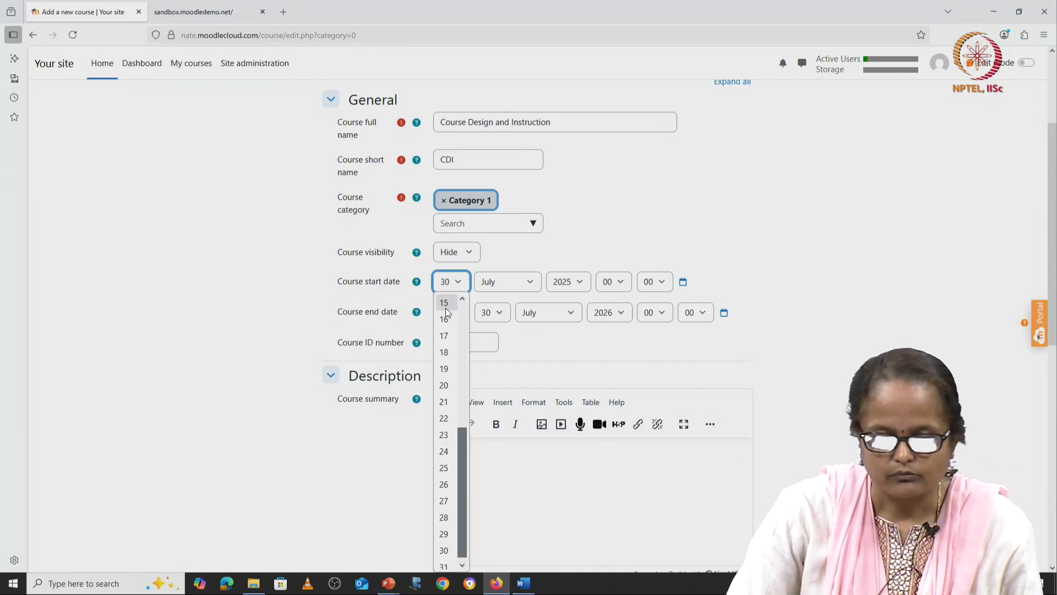
scroll(445, 308, up, 5)
click(444, 301)
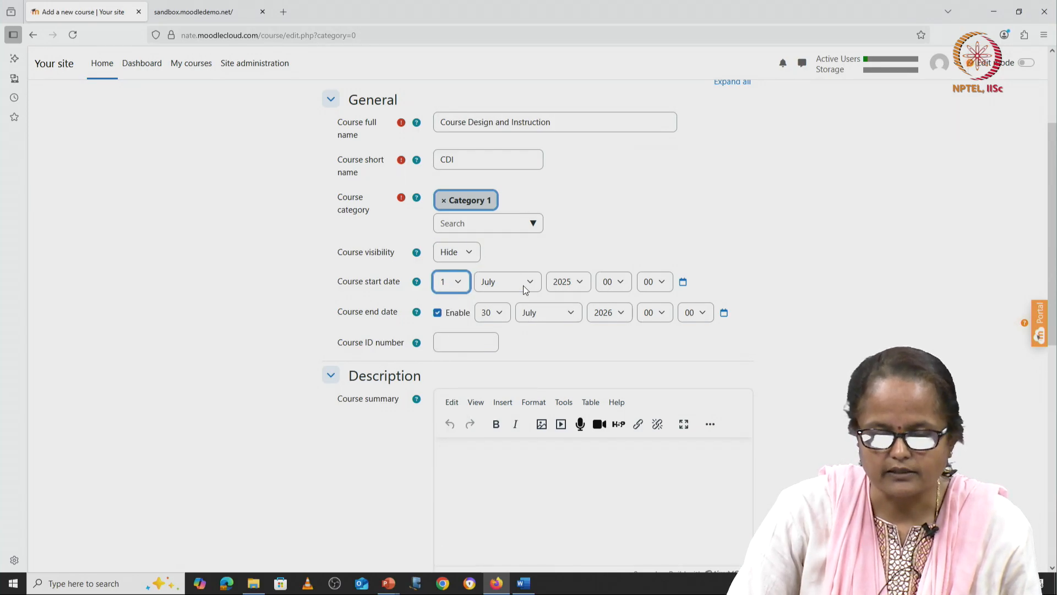
click(523, 286)
click(514, 436)
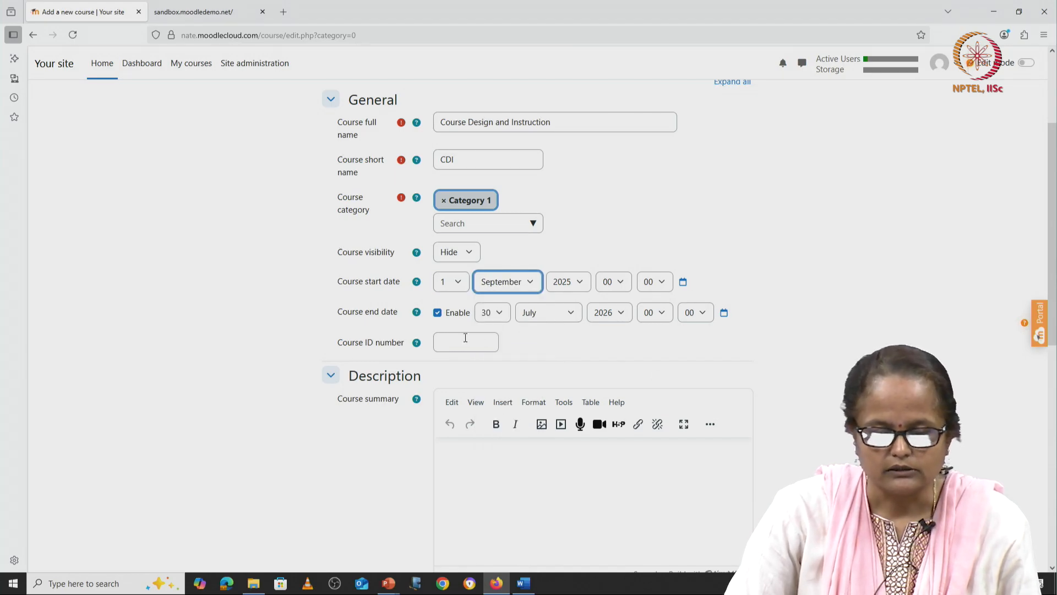
scroll(465, 337, down, 3)
scroll(444, 206, up, 2)
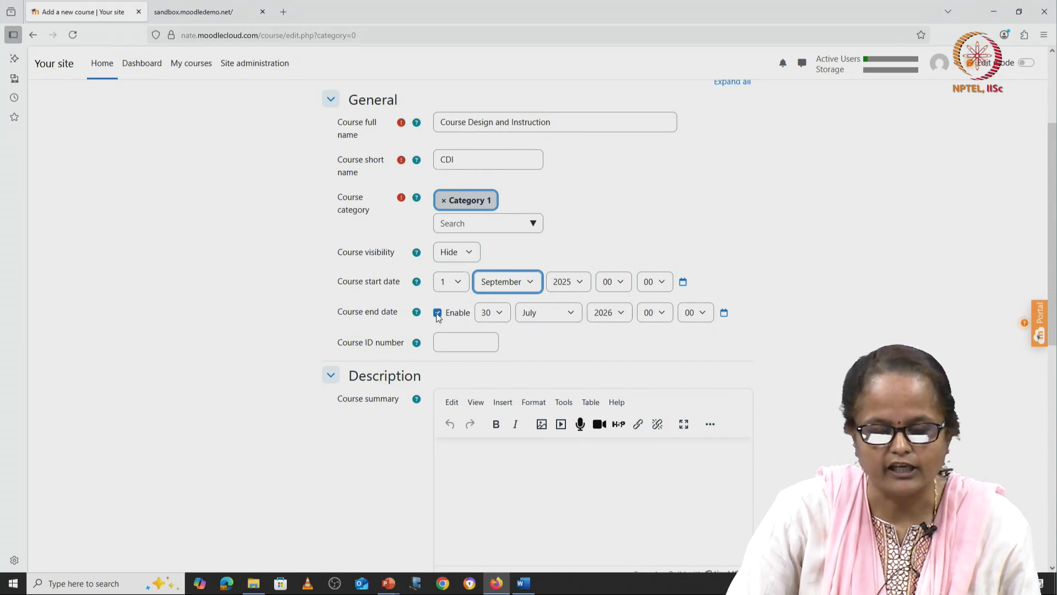
click(437, 313)
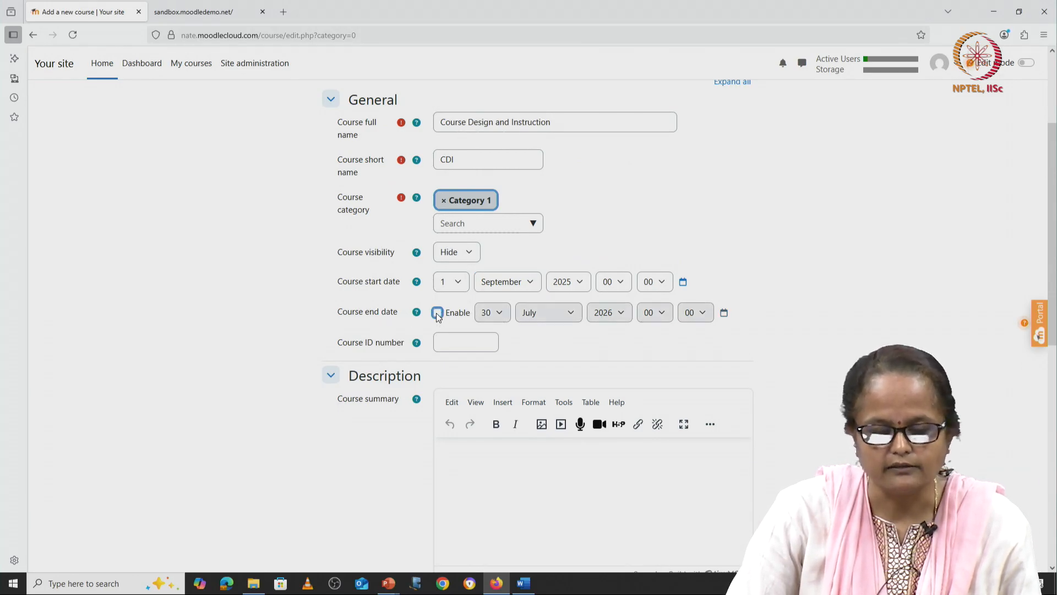
click(437, 313)
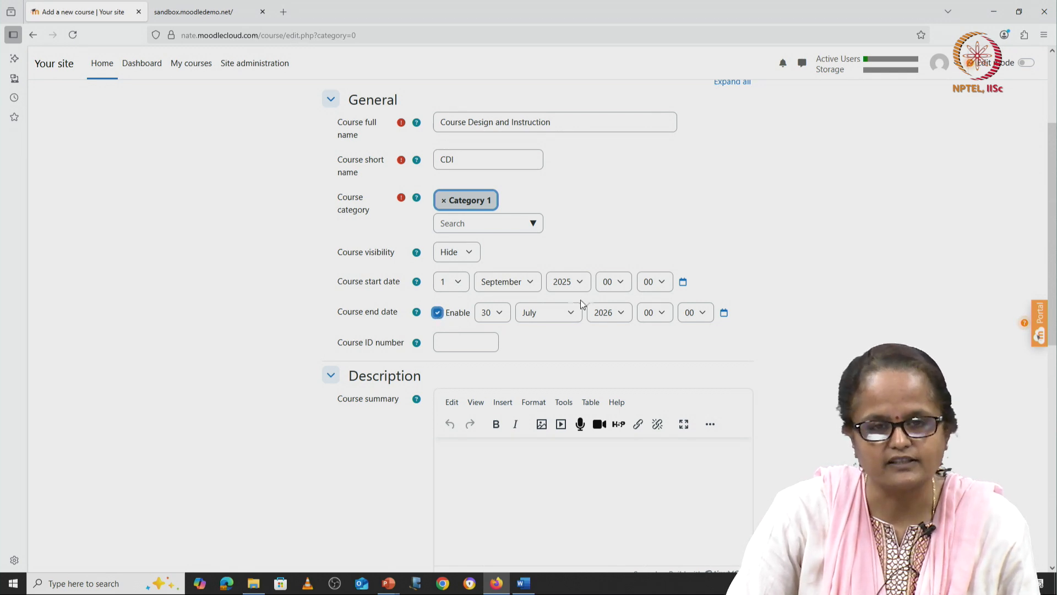
scroll(556, 357, down, 3)
Step: Paste 'Course Design and Instruction' into the Course summary editor
click(469, 326)
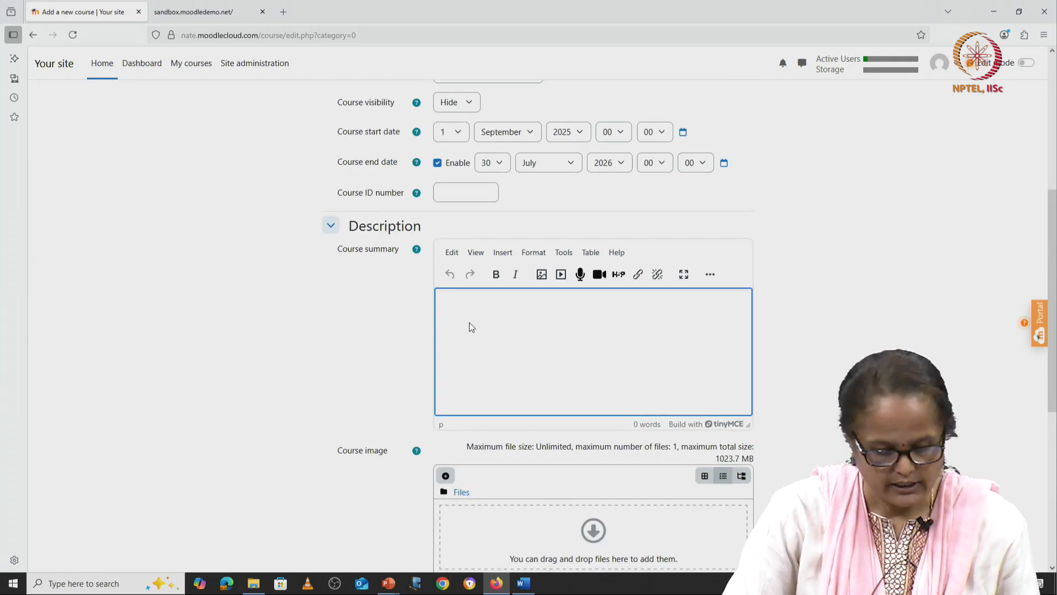
text(Course Design and Instruction)
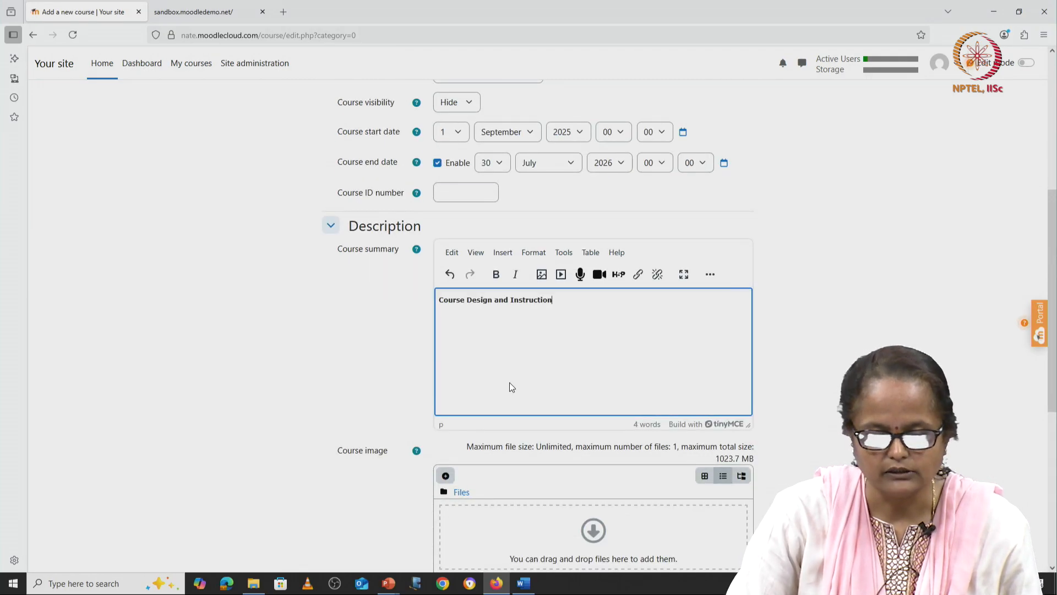
scroll(509, 384, down, 3)
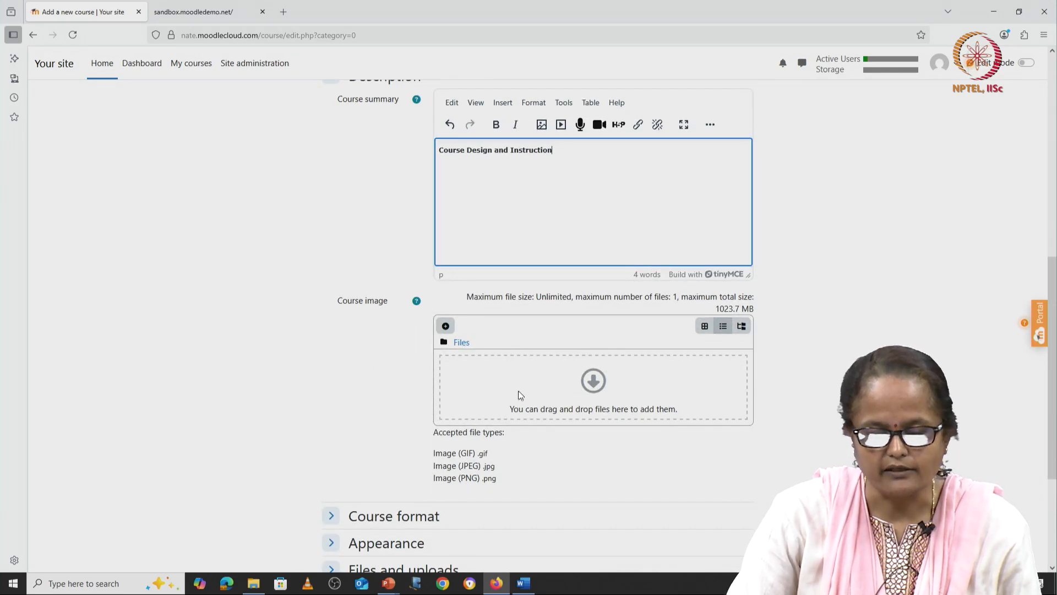
scroll(431, 417, down, 3)
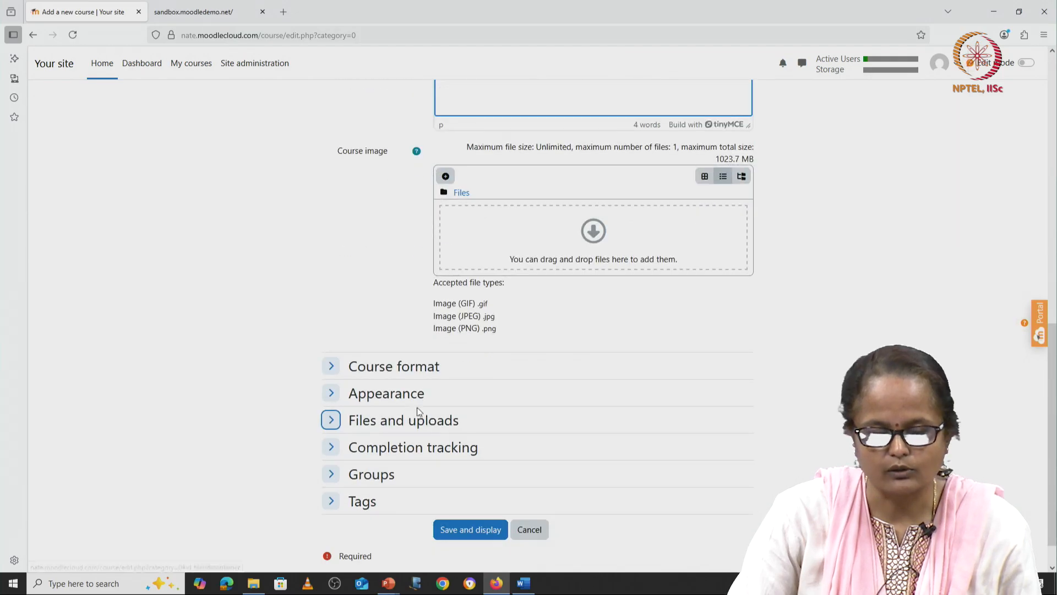
Step: Set the course format to Weekly sections and save the new course
click(331, 366)
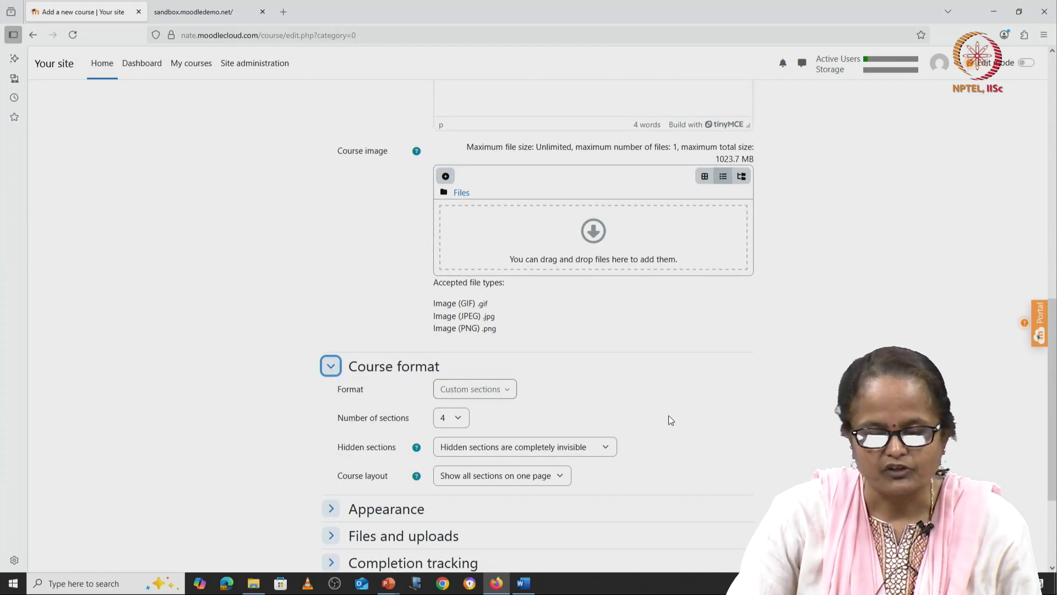
scroll(668, 415, down, 3)
click(509, 241)
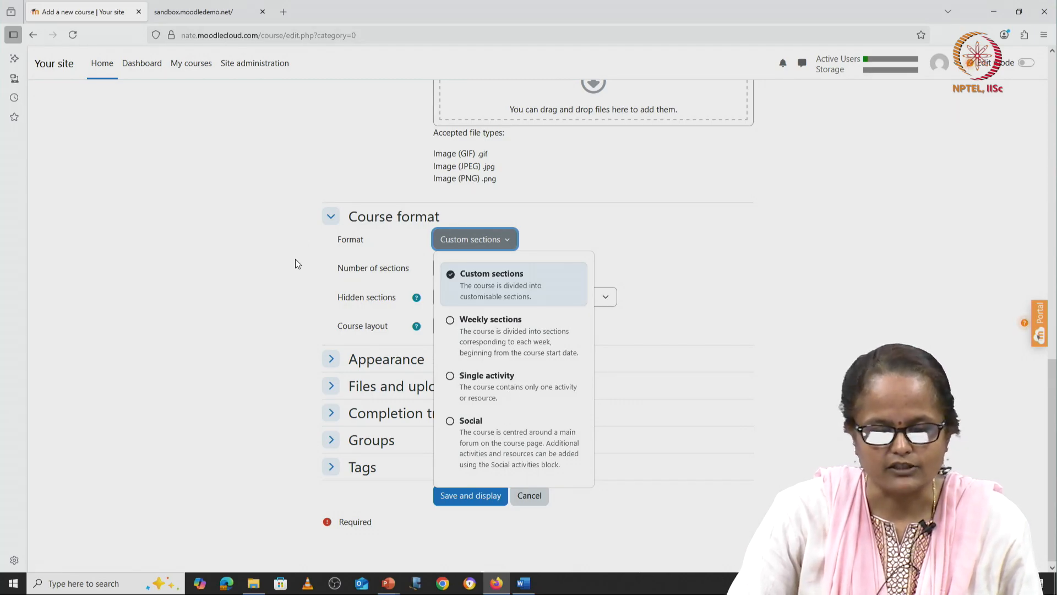
click(509, 330)
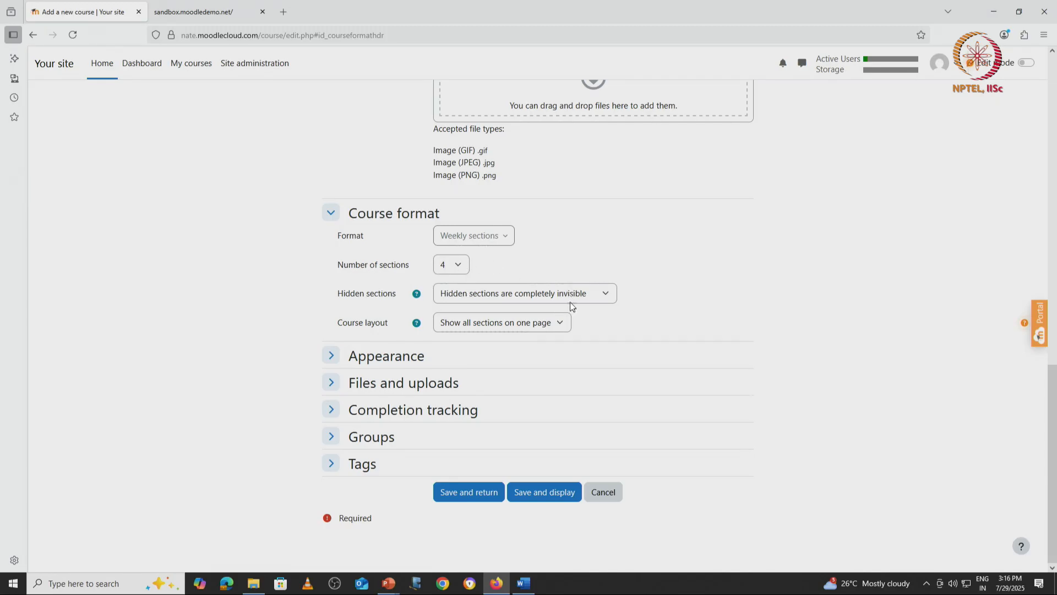
click(474, 493)
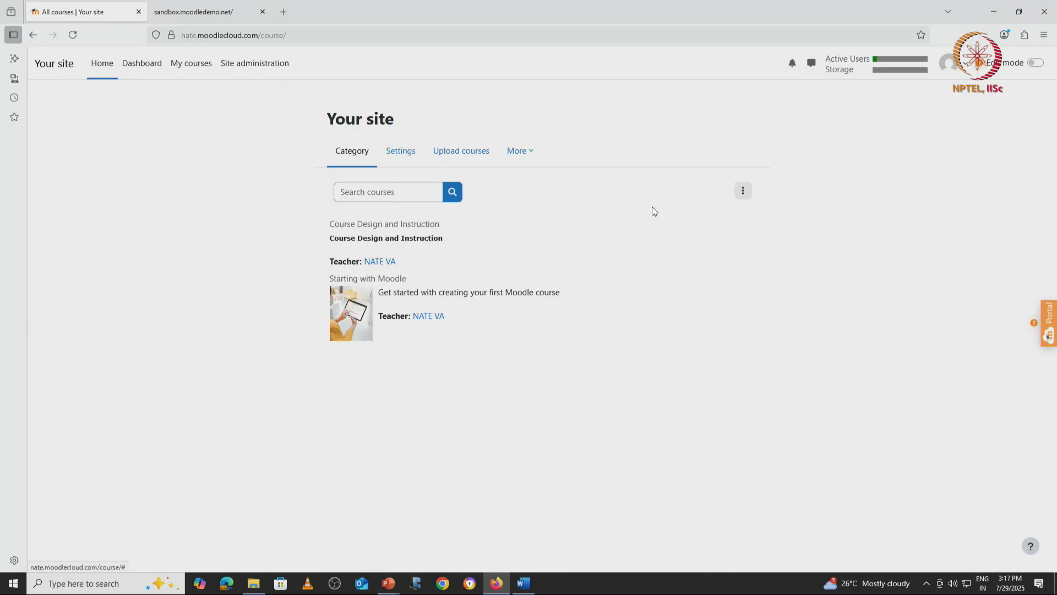
Step: Open Course Design and Instruction, review its Settings, then go to its Participants page
click(377, 225)
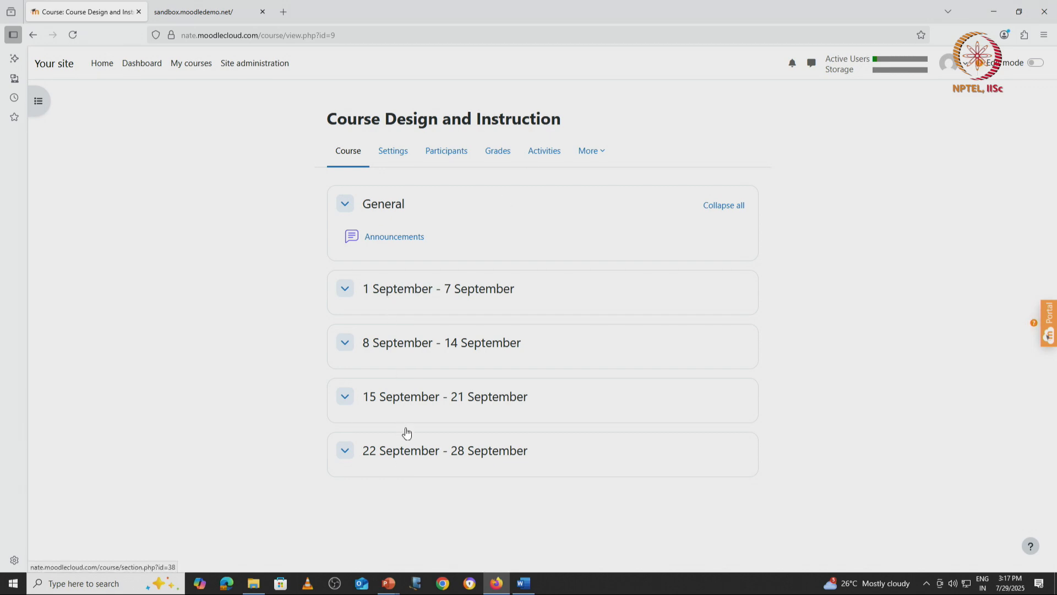
click(394, 157)
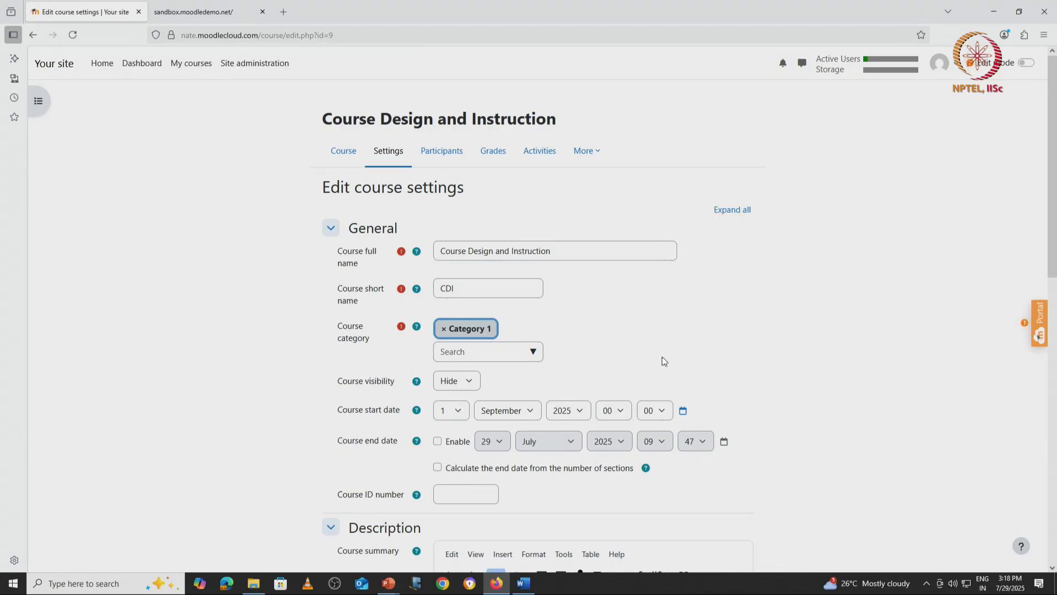
scroll(606, 358, down, 3)
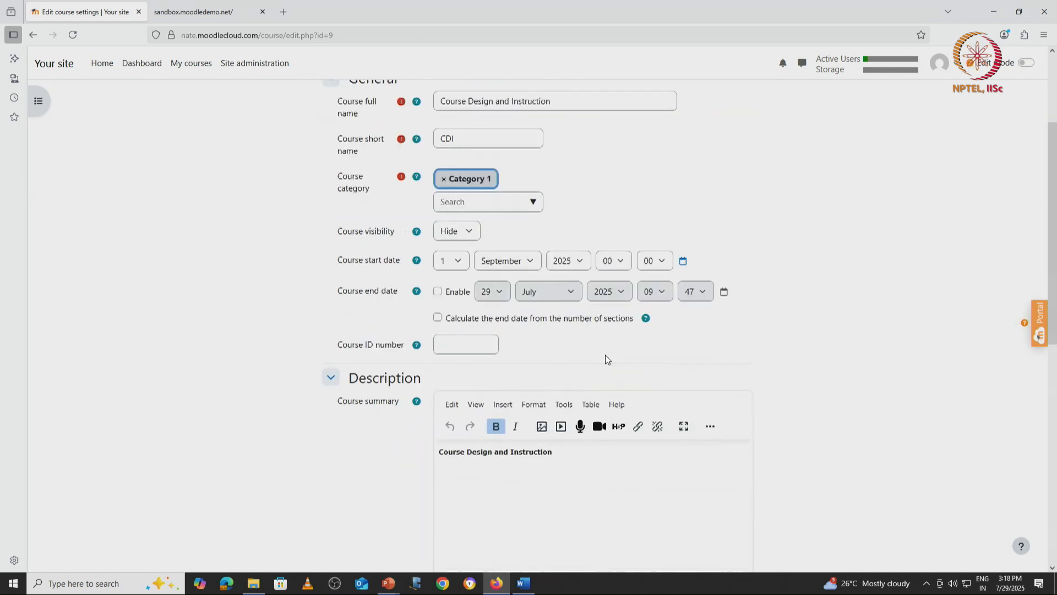
scroll(606, 358, up, 3)
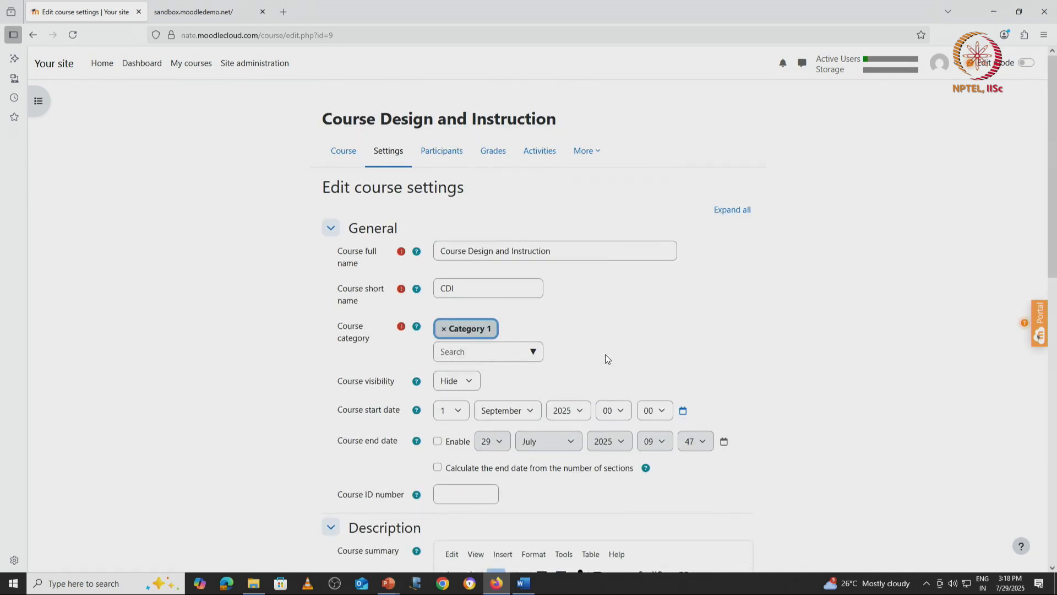
click(349, 155)
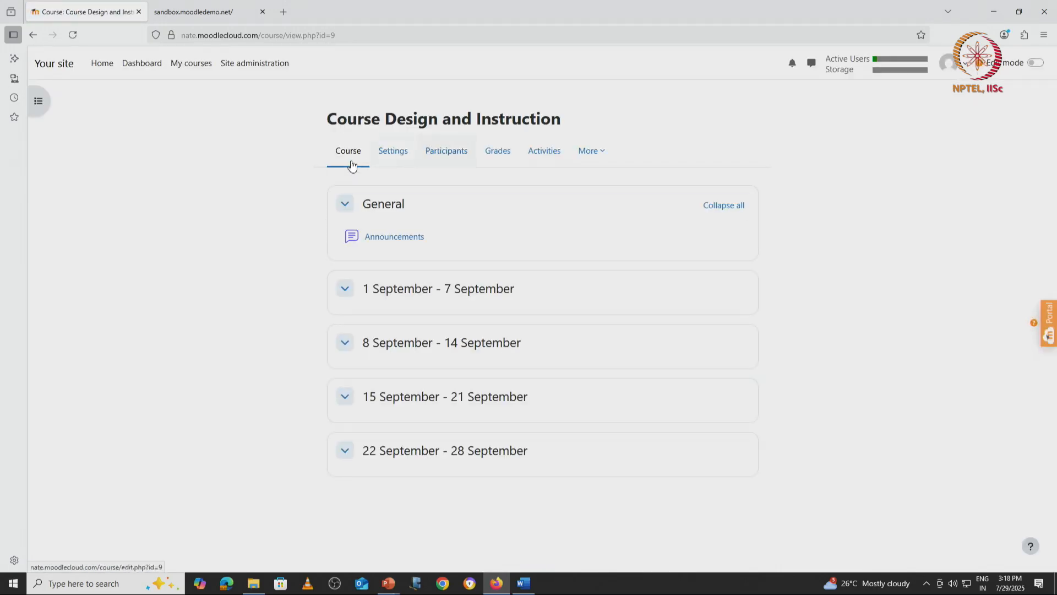
click(445, 158)
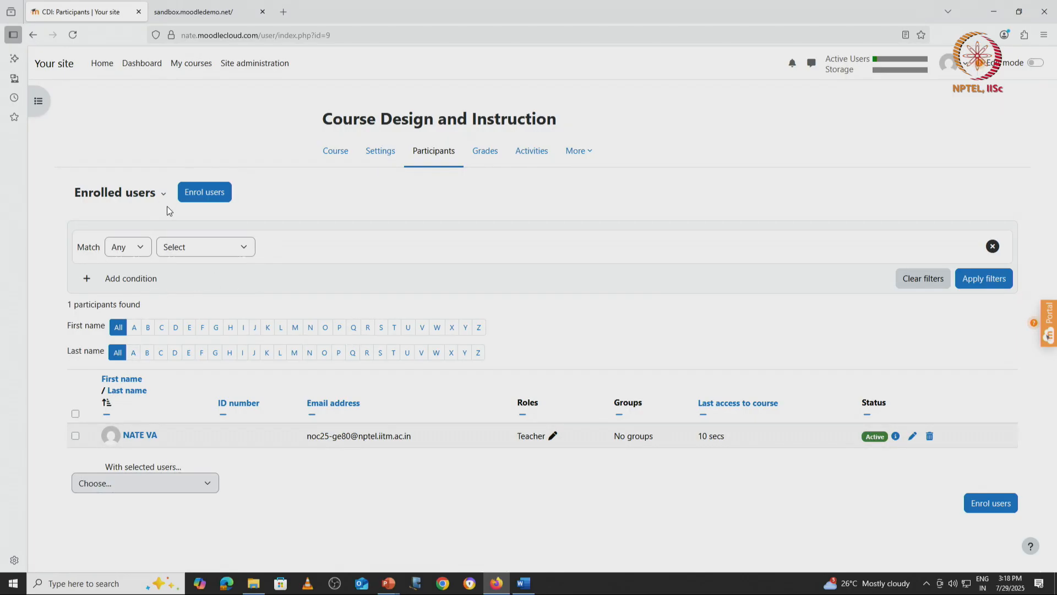
Step: Enrol the demo teacher account in the course with the Teacher role
click(194, 193)
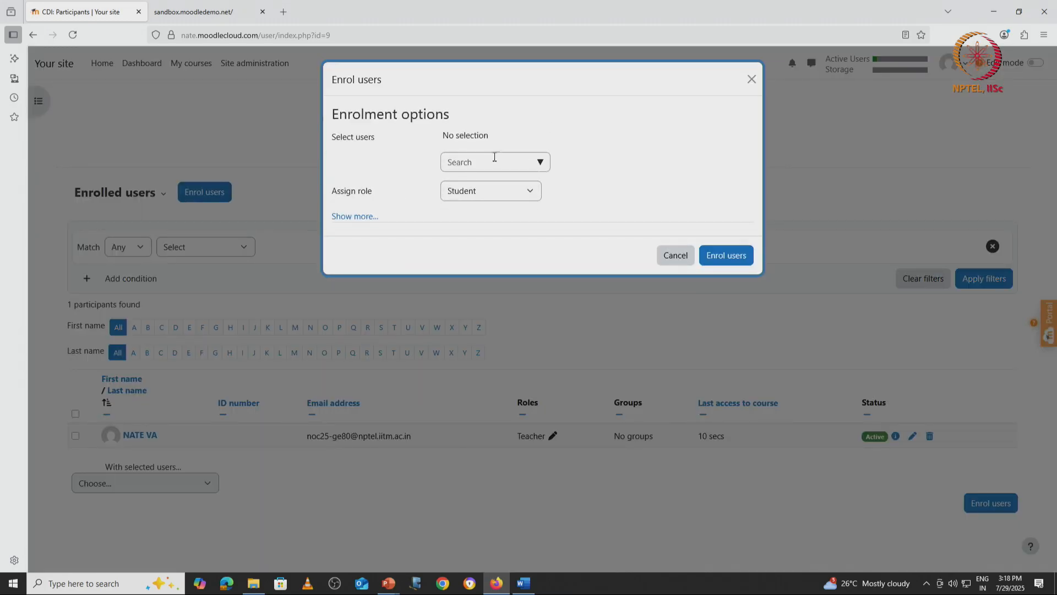
click(474, 163)
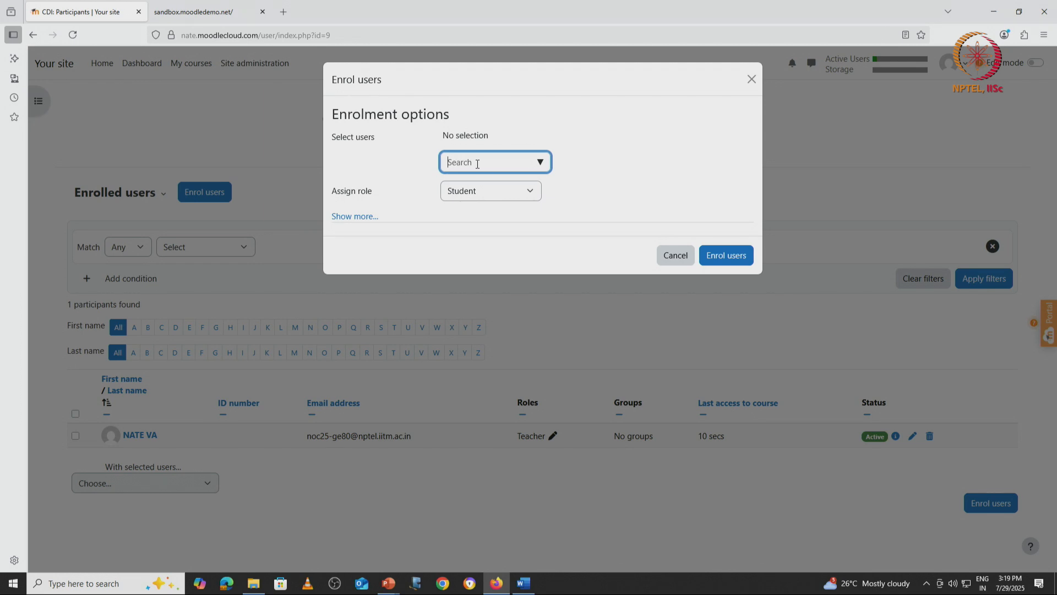
text(teac)
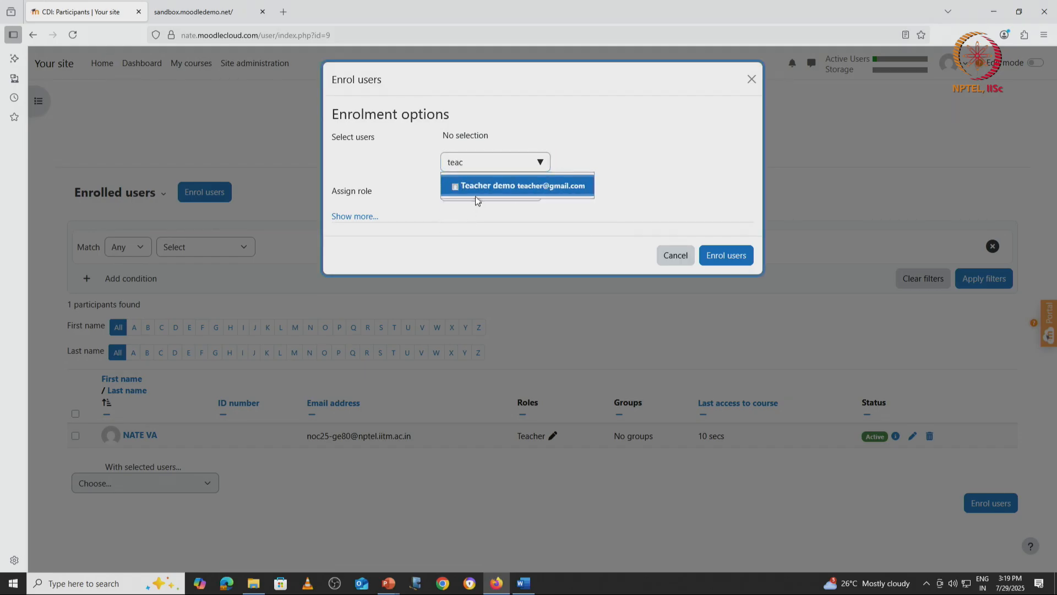
click(482, 185)
click(478, 165)
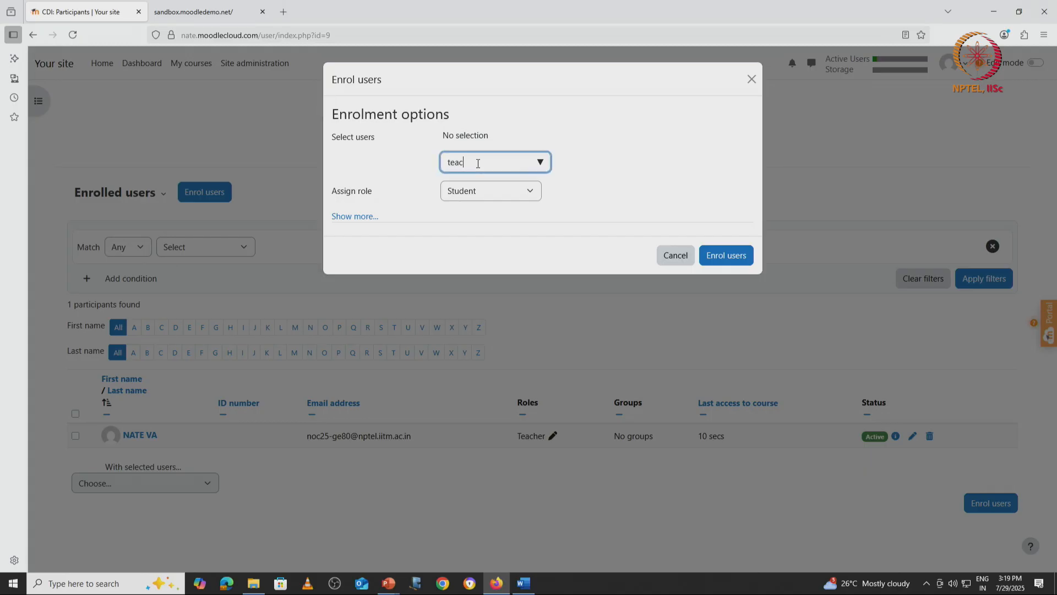
text(h)
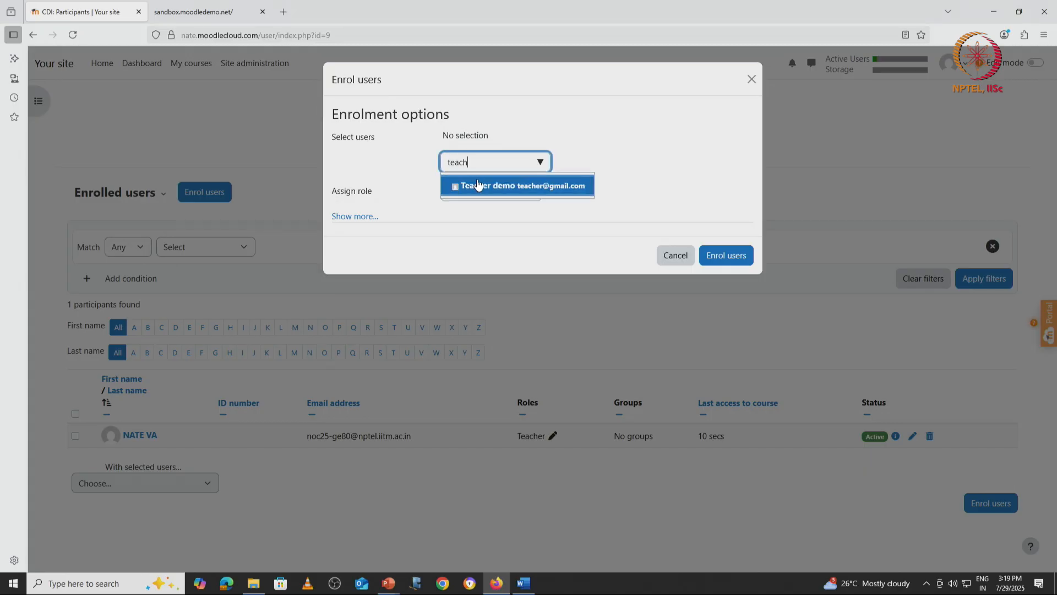
click(478, 183)
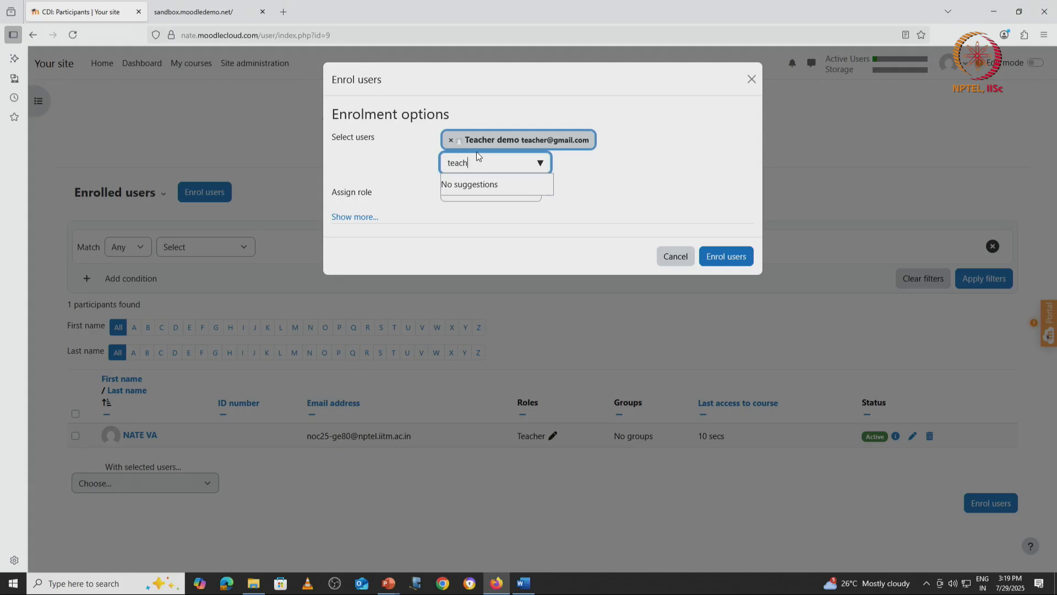
click(594, 161)
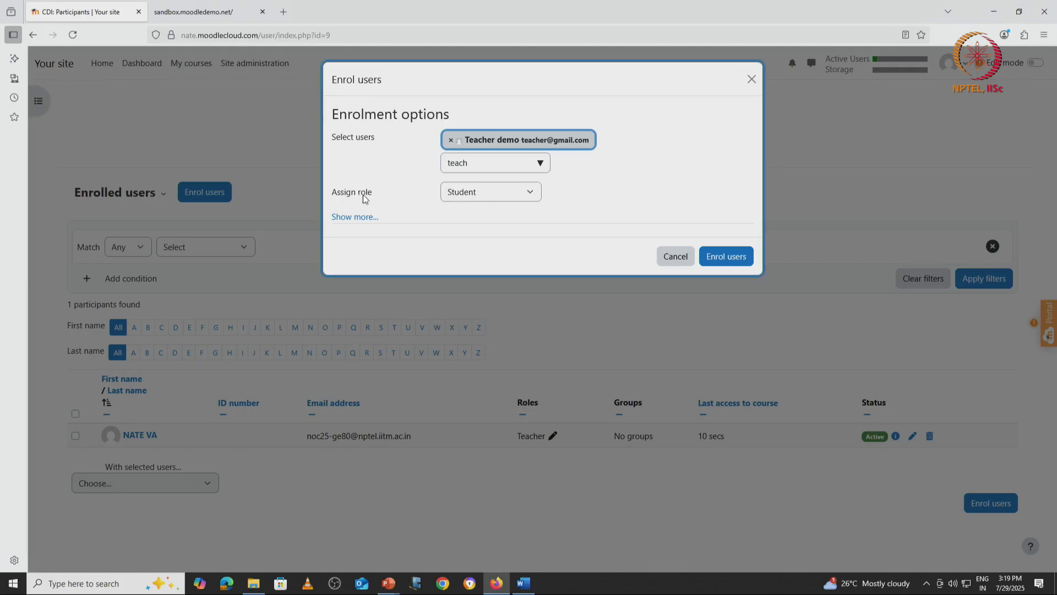
click(532, 194)
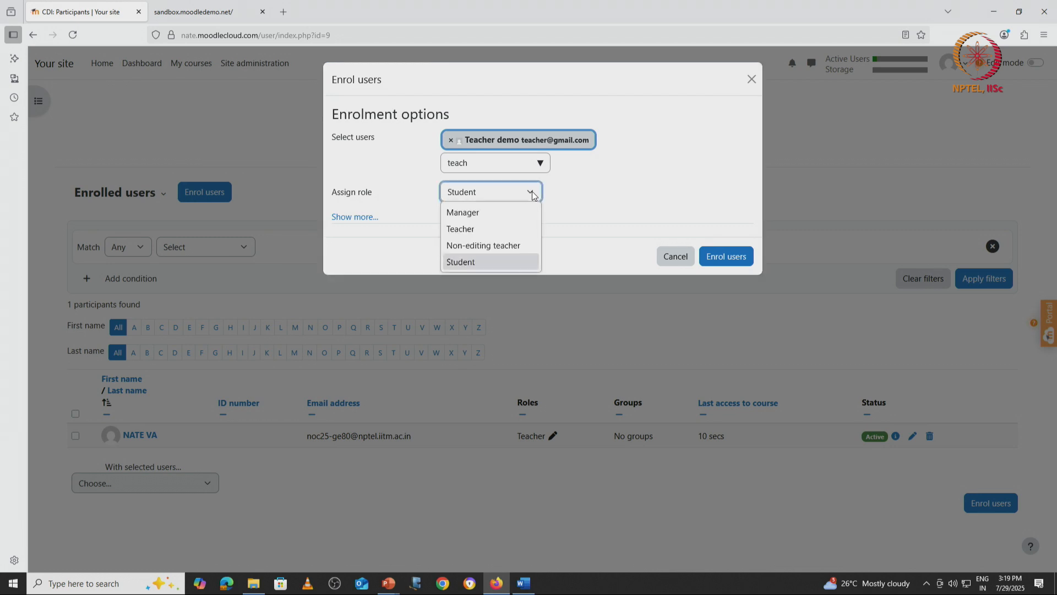
click(488, 227)
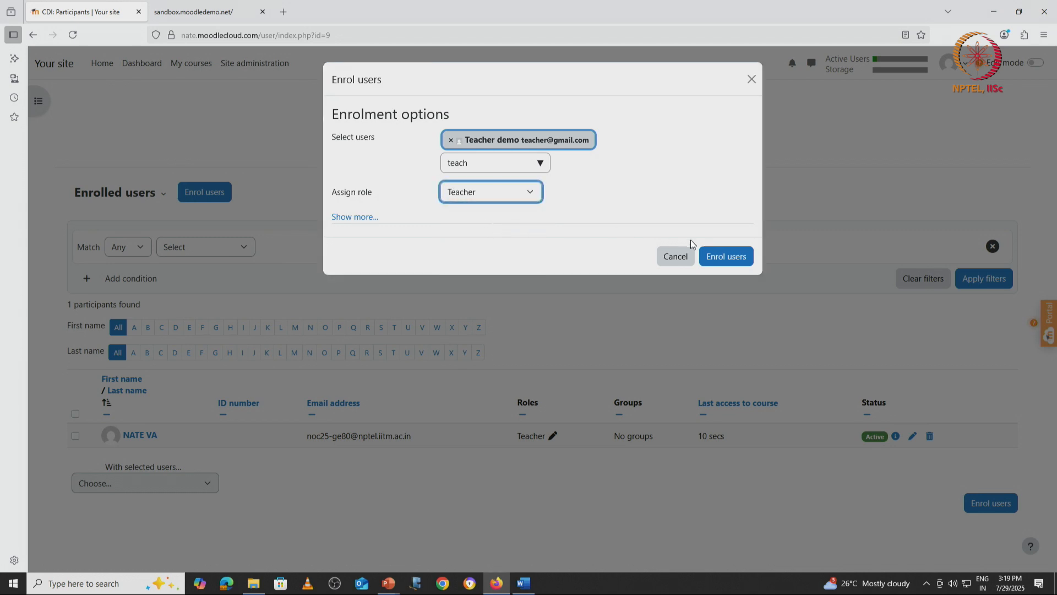
click(727, 257)
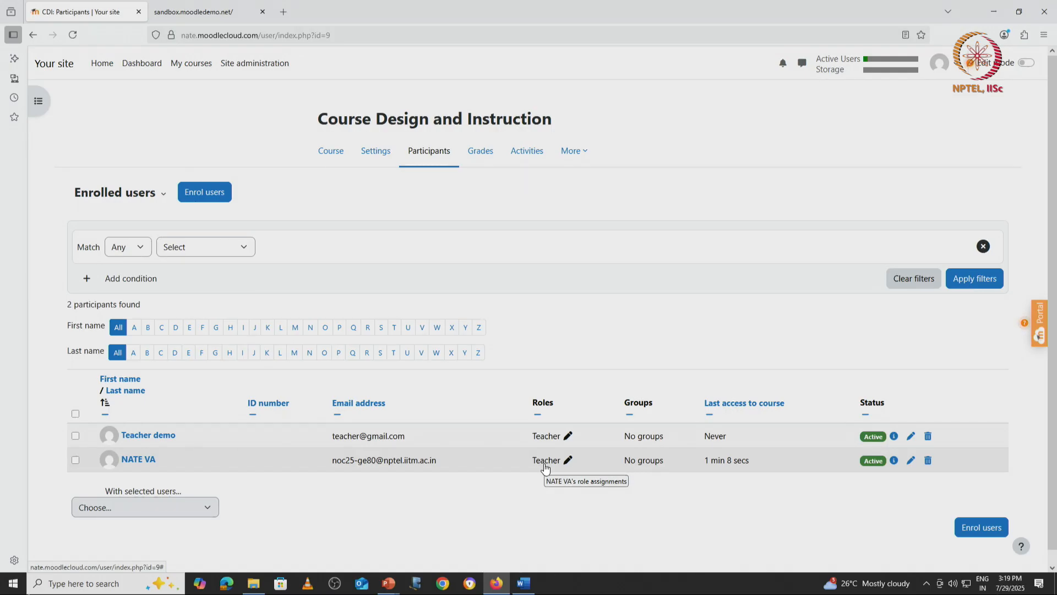
Step: Enrol Student 1 and Student 2 in the course with the Student role
click(197, 189)
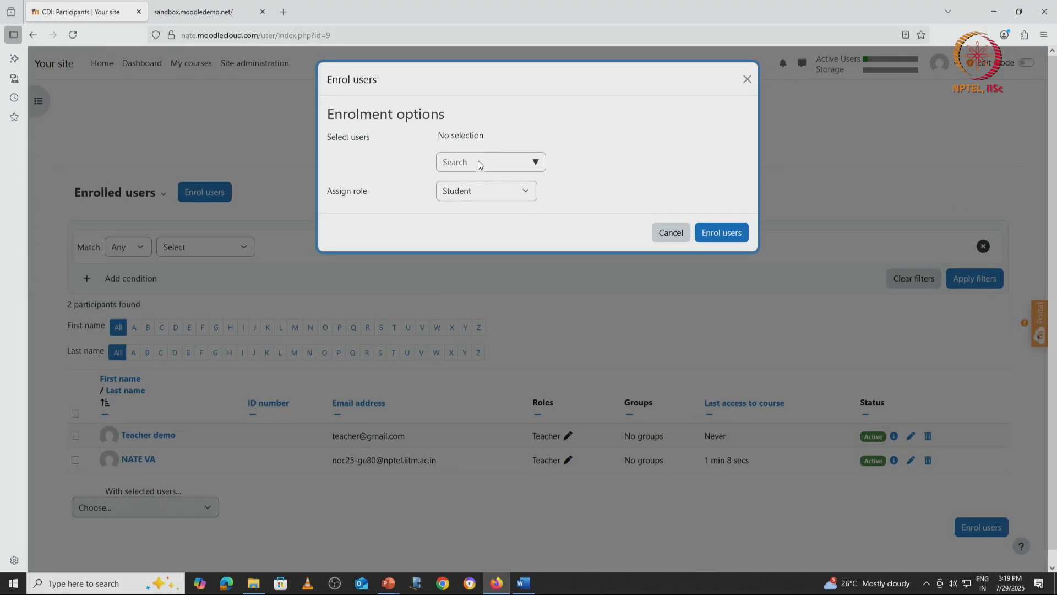
click(465, 159)
text(stud)
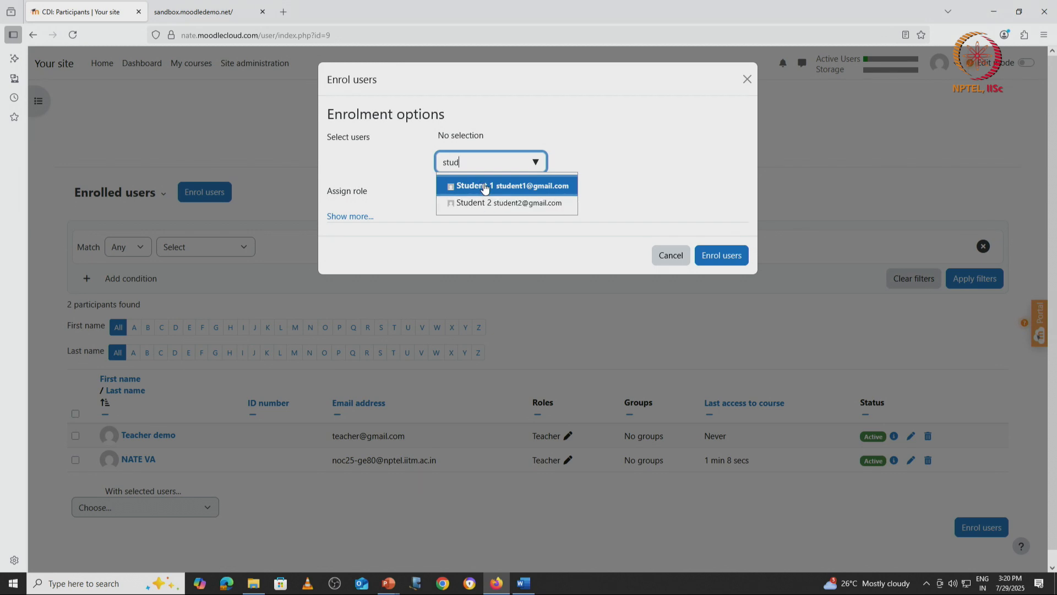
click(484, 187)
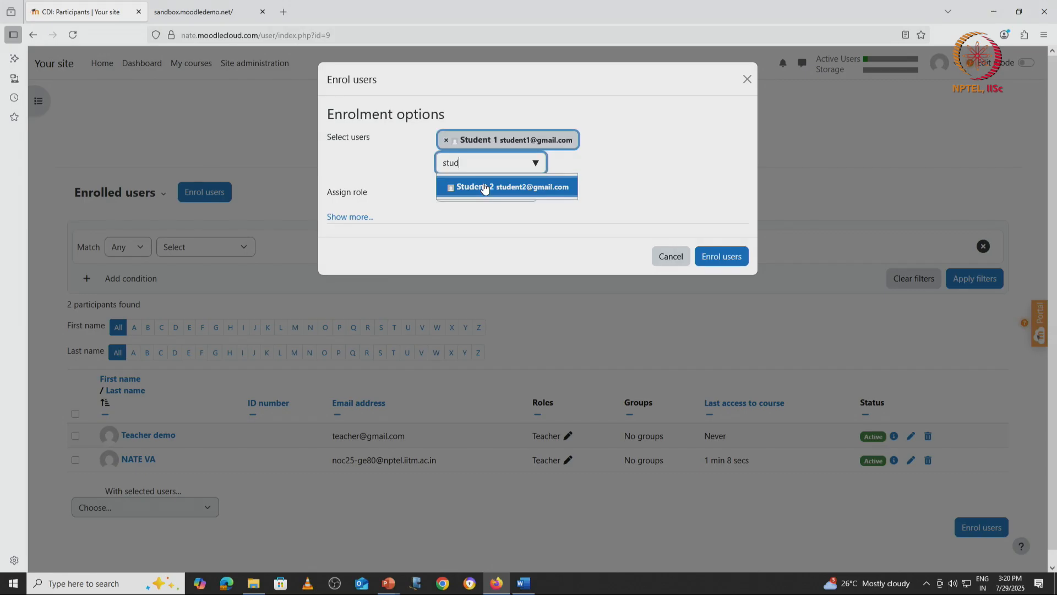
click(484, 187)
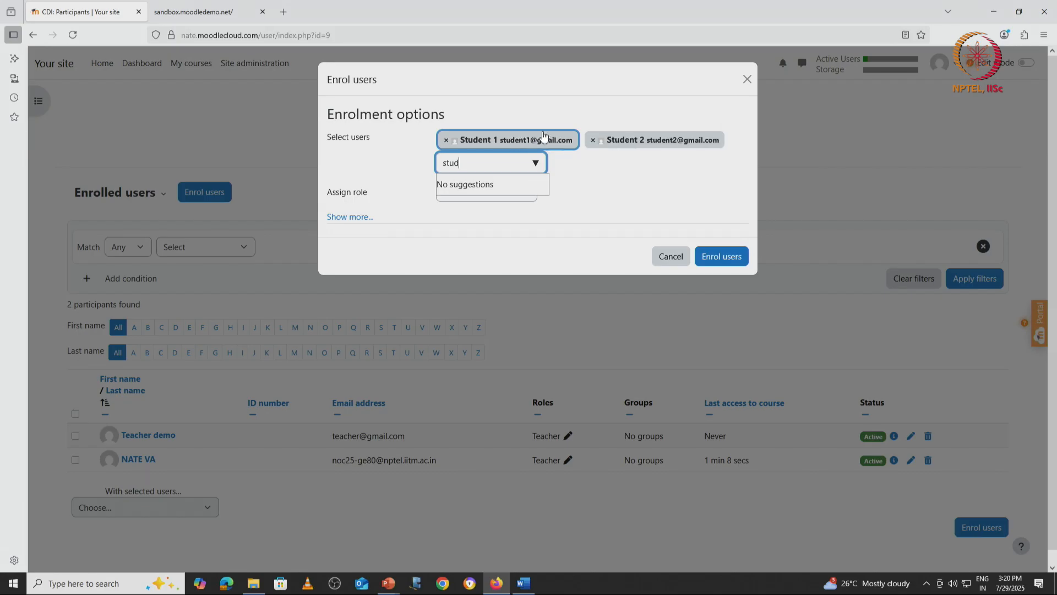
click(590, 187)
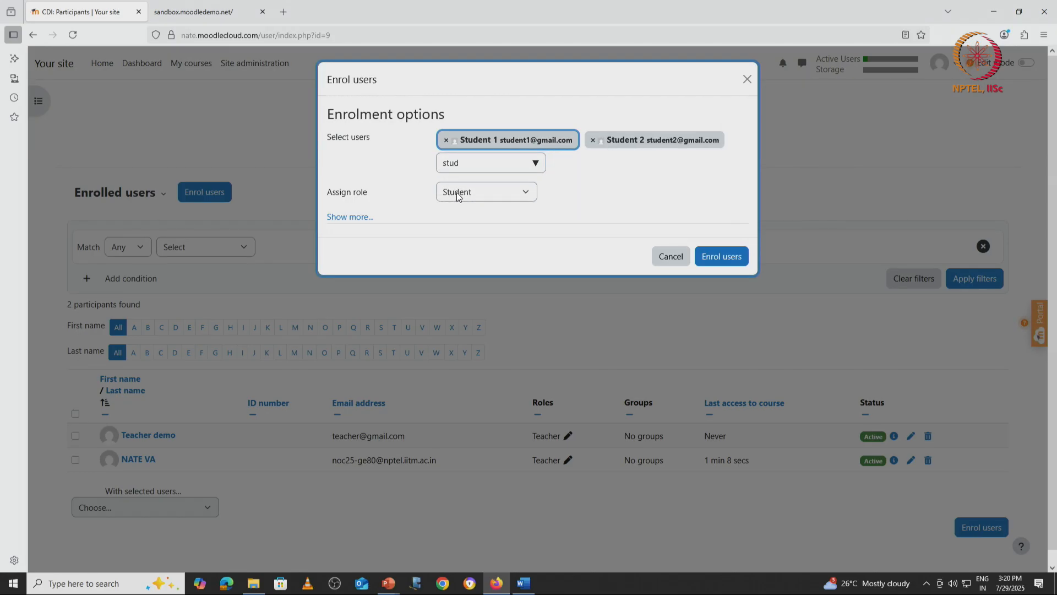
click(525, 192)
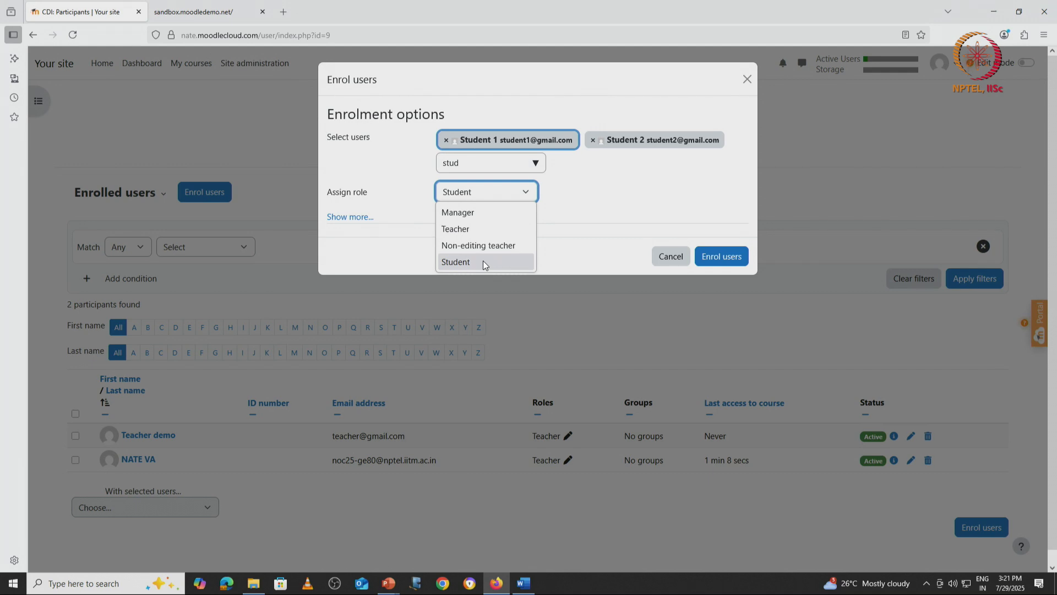
click(642, 206)
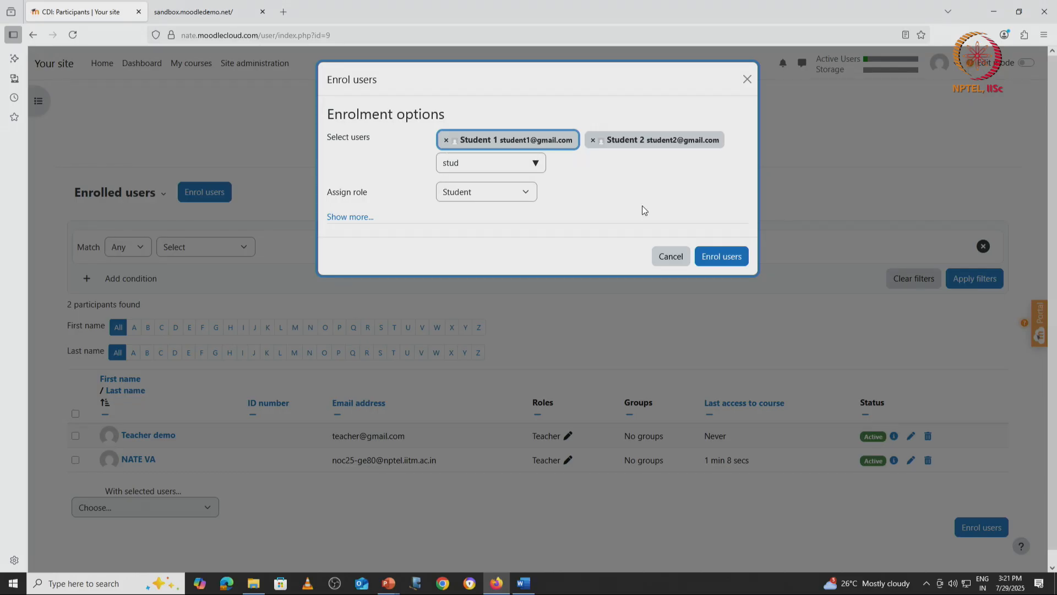
click(718, 255)
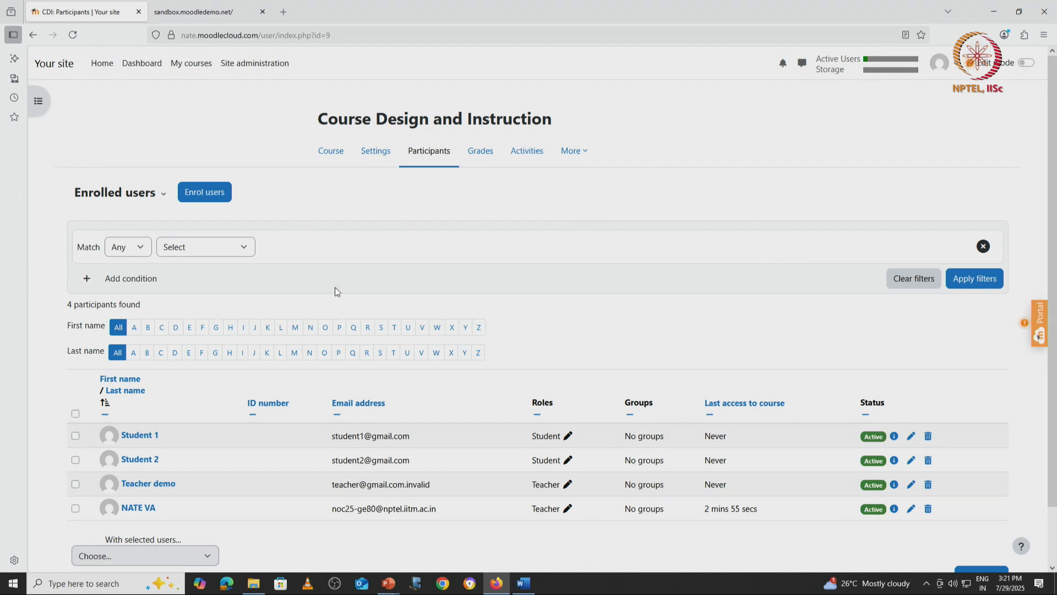
Step: Filter the participant list by the Student role, showing 2 participants found
click(140, 251)
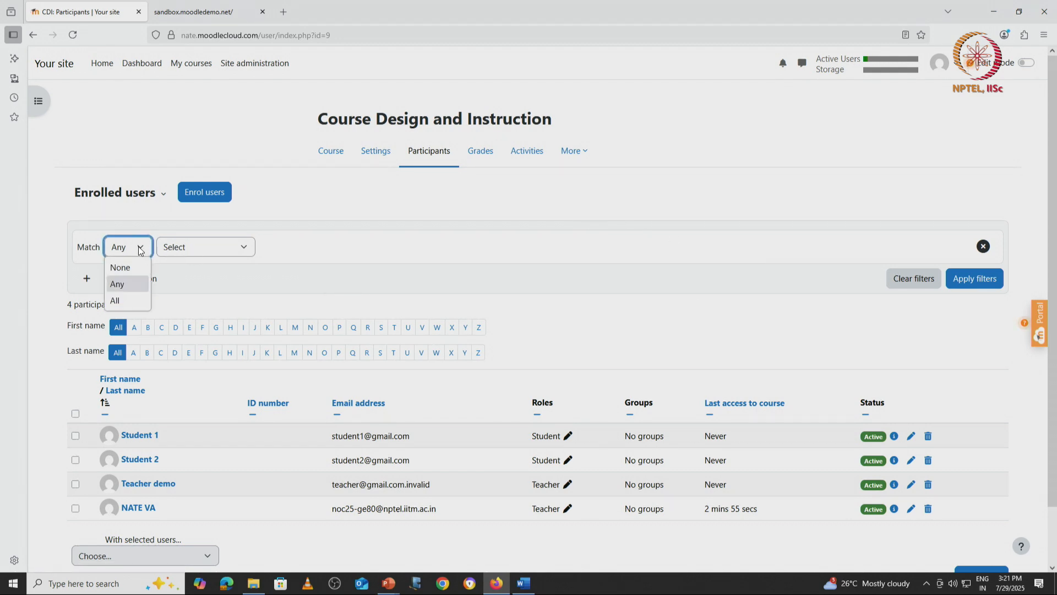
click(172, 248)
click(173, 248)
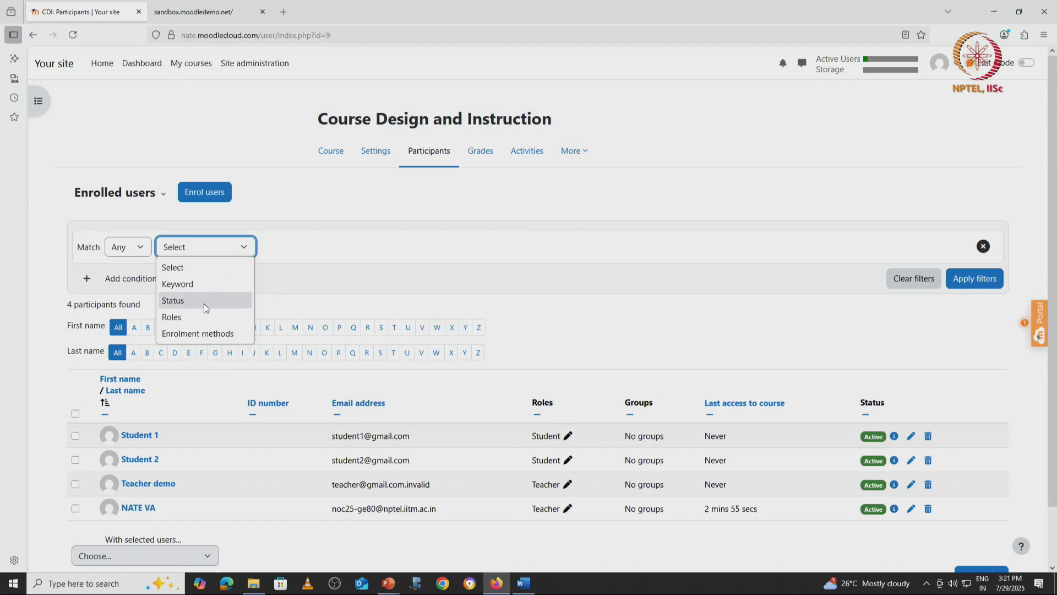
click(197, 316)
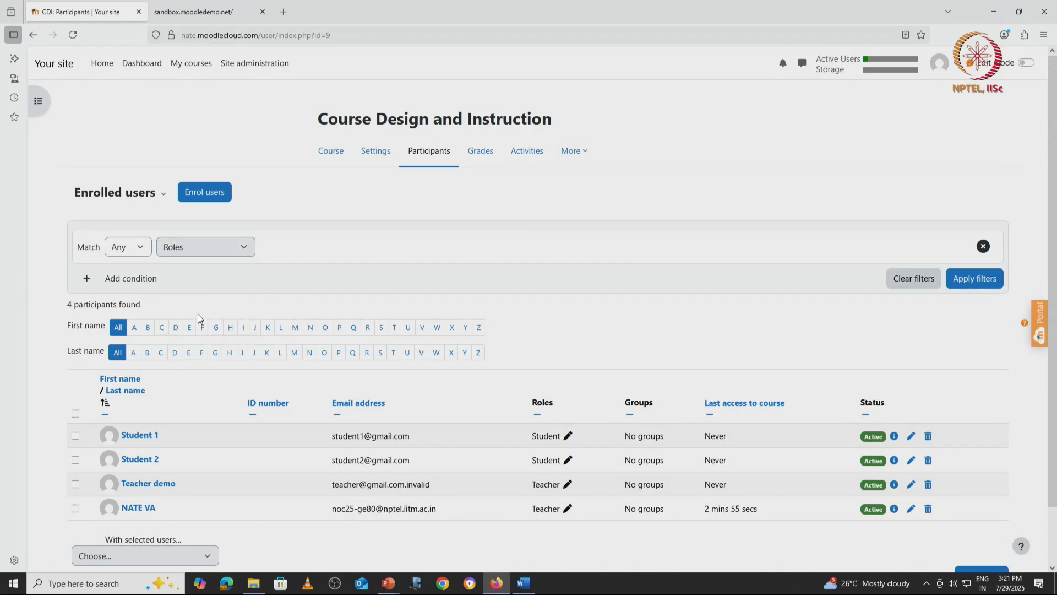
click(127, 251)
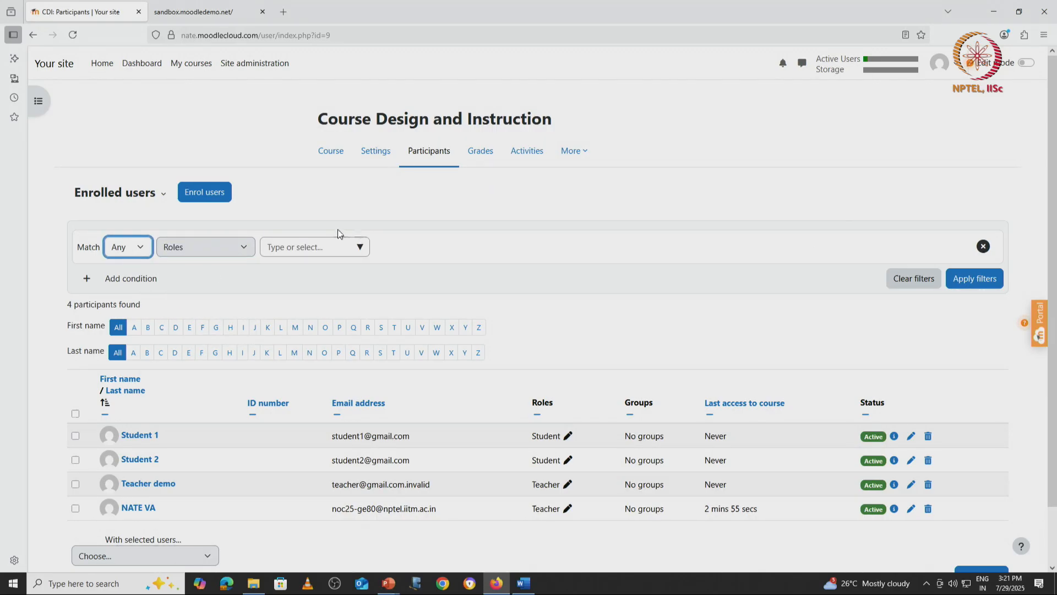
click(319, 247)
text(st)
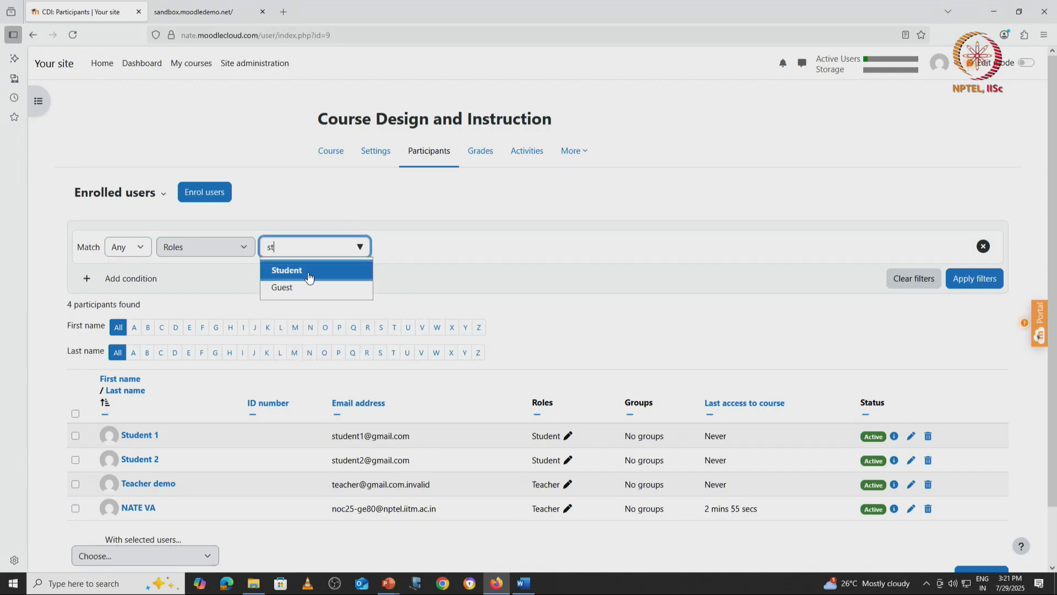
click(303, 272)
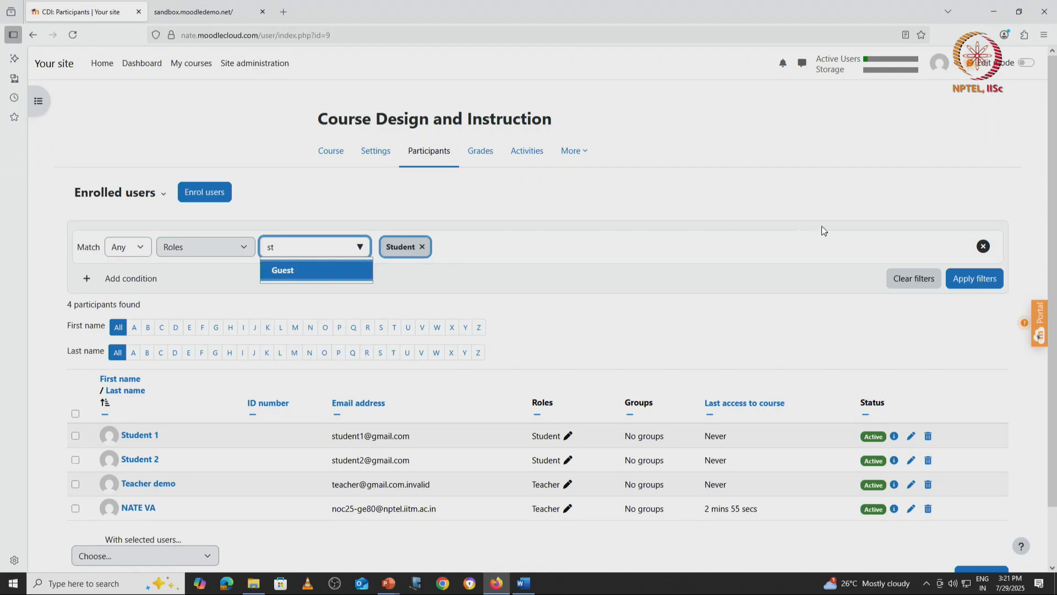
click(975, 279)
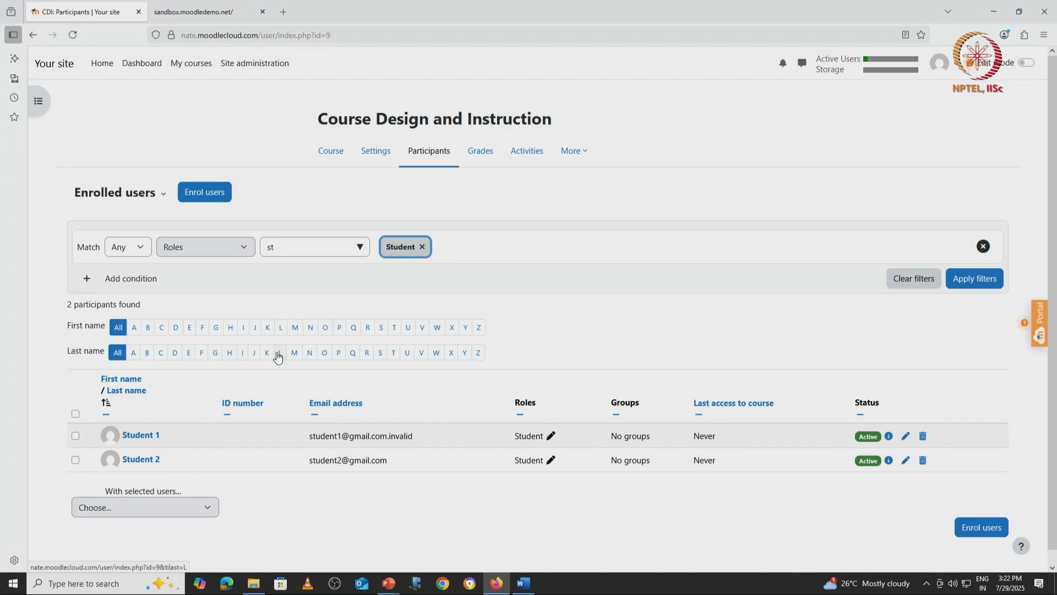
drag(64, 303, 142, 313)
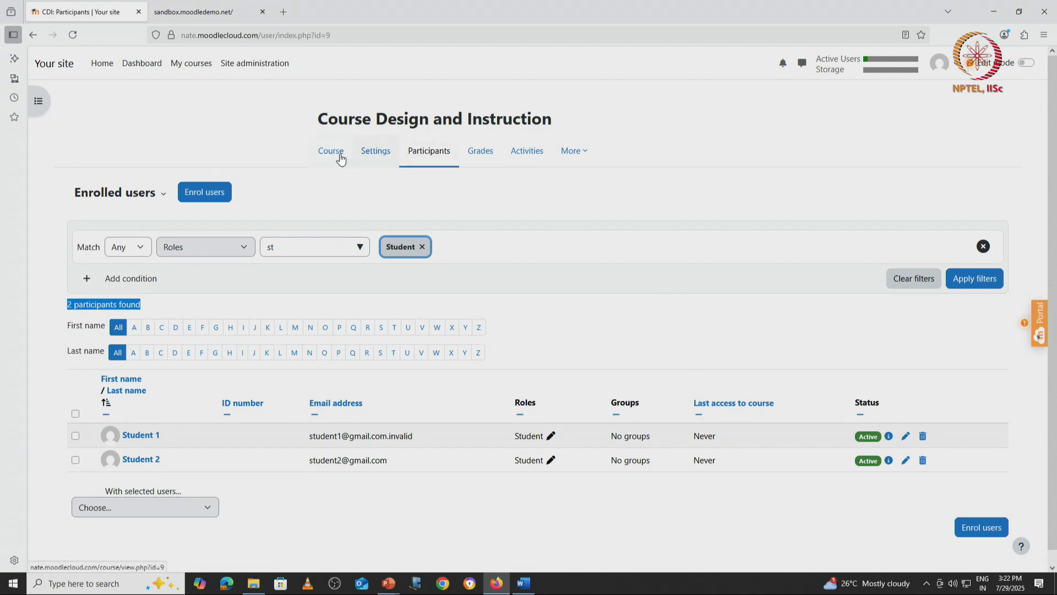
Step: Return to the course page and log out of the administrator account
click(339, 153)
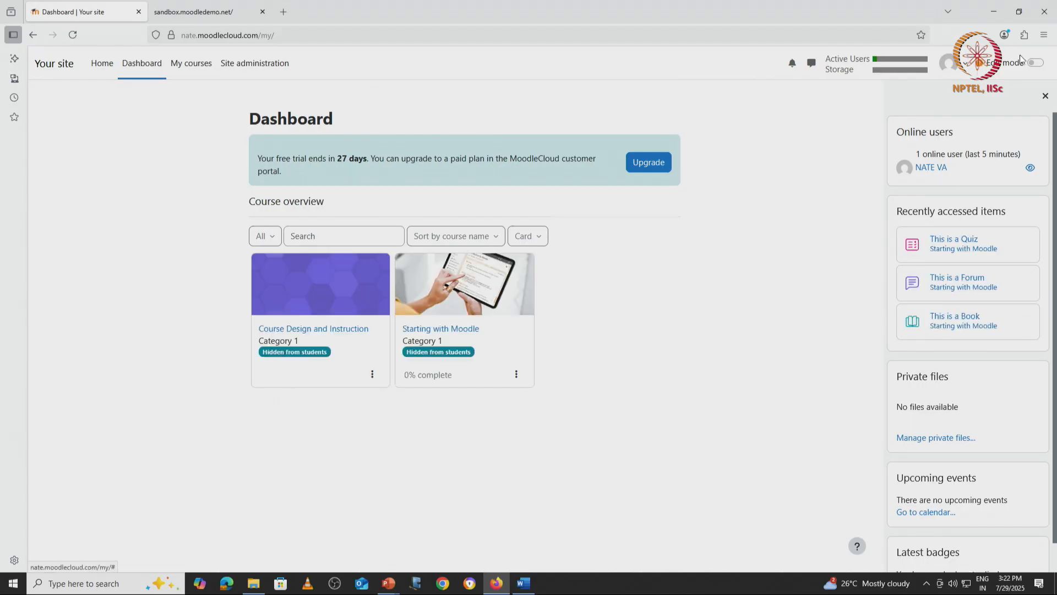
click(958, 65)
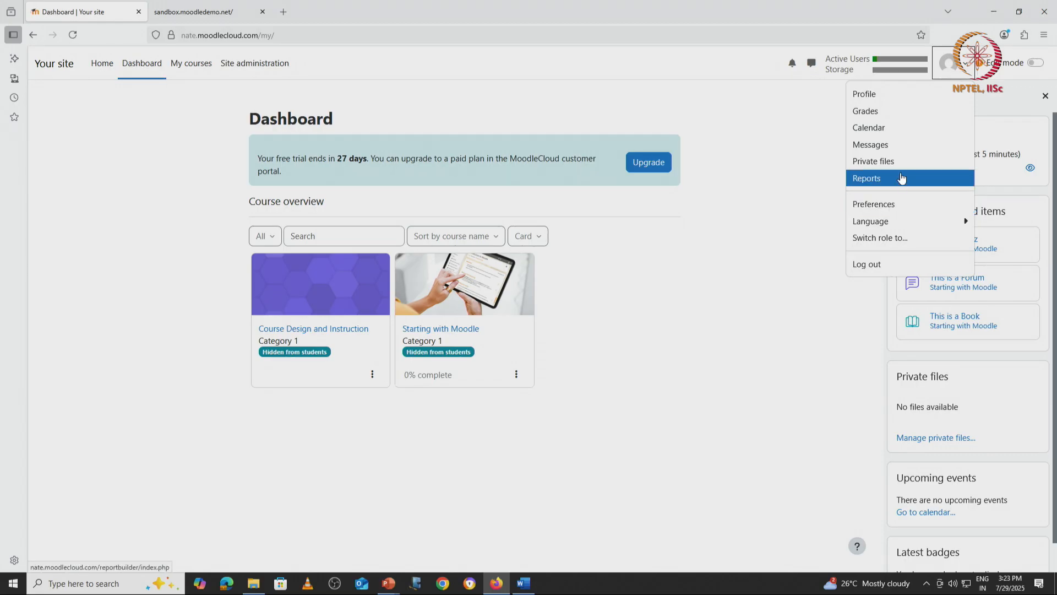
click(895, 262)
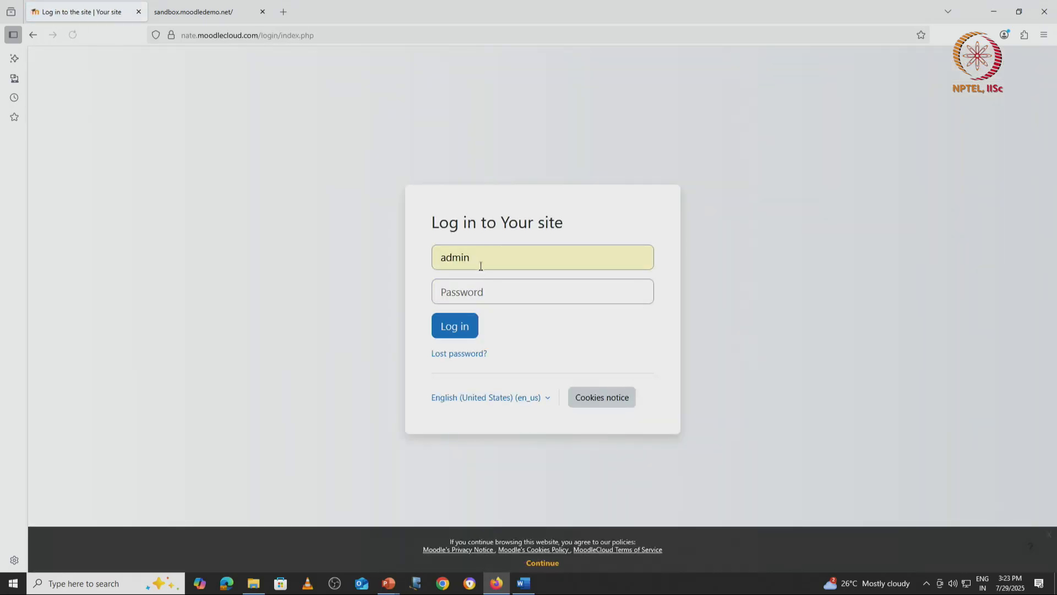
Step: Log in as the first student account using the browser's saved login
drag(481, 266, 444, 267)
text(stu)
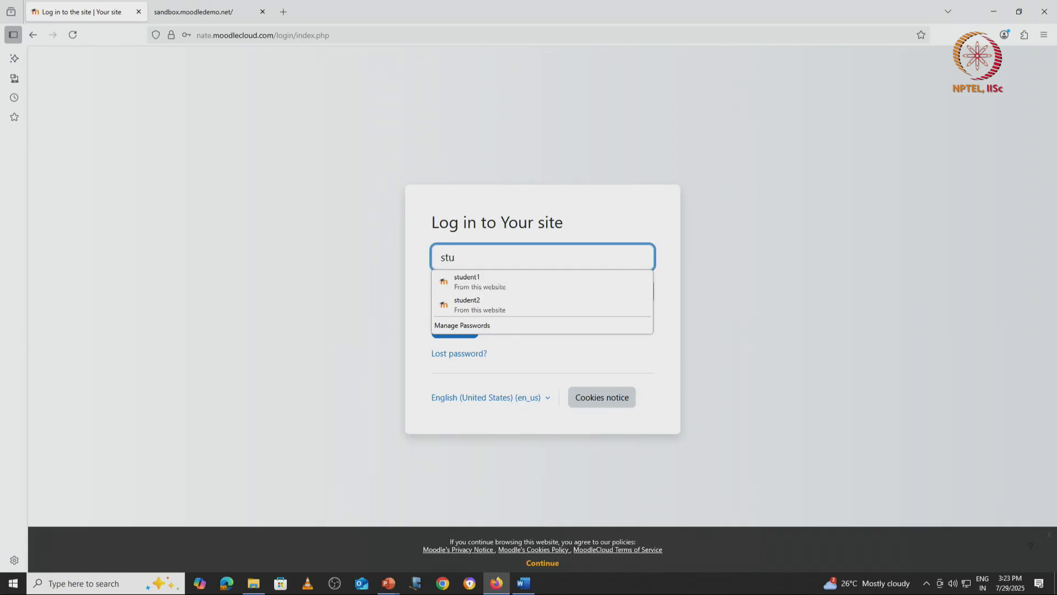
click(467, 281)
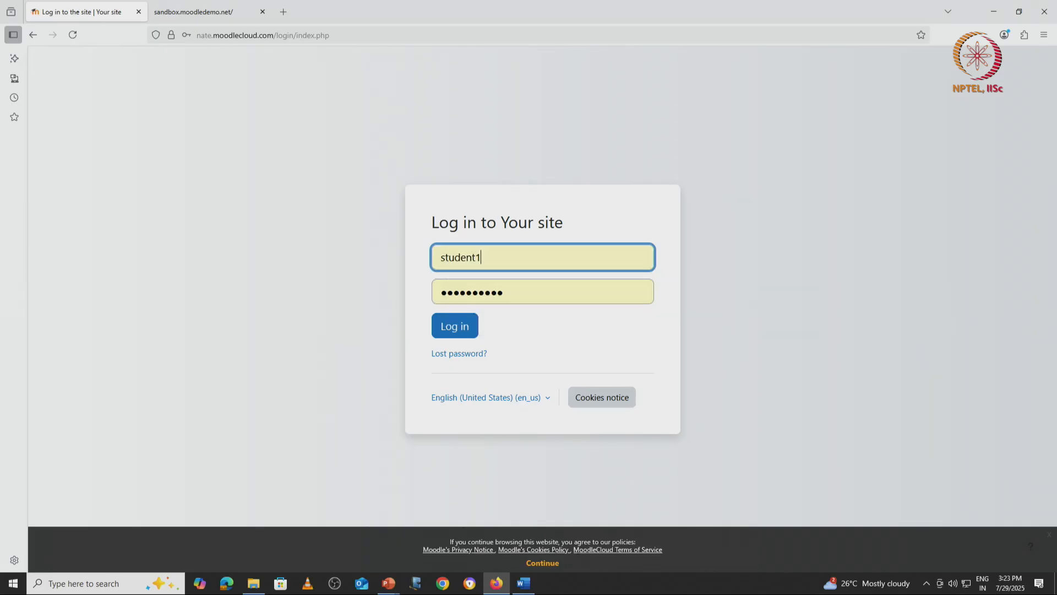
click(461, 328)
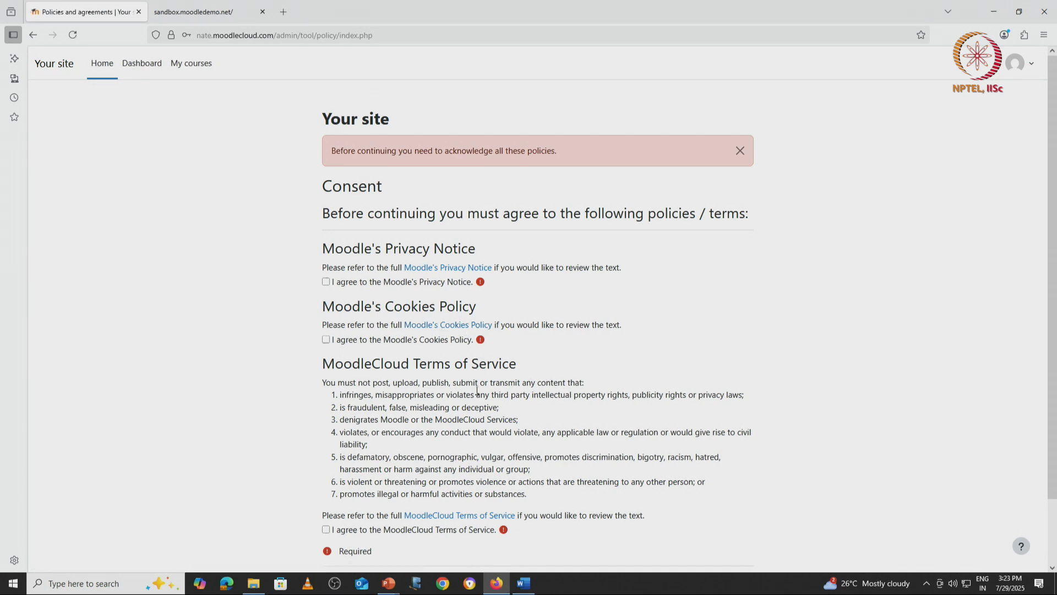
Step: Agree to the Terms of Service, Privacy Notice and Cookies Policy, then continue to the dashboard
scroll(358, 413, down, 2)
click(326, 458)
click(351, 511)
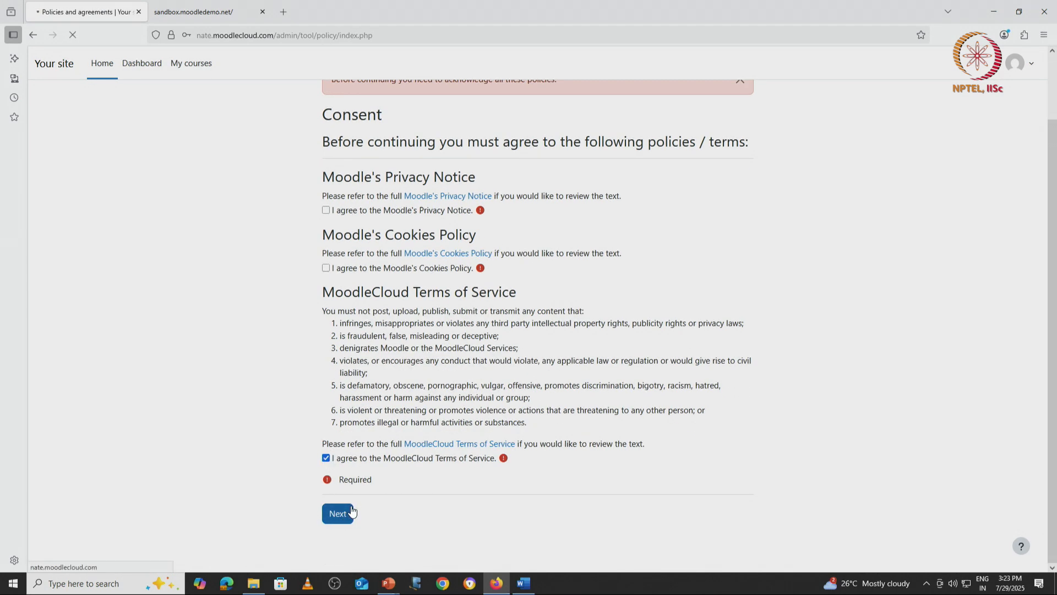
click(326, 281)
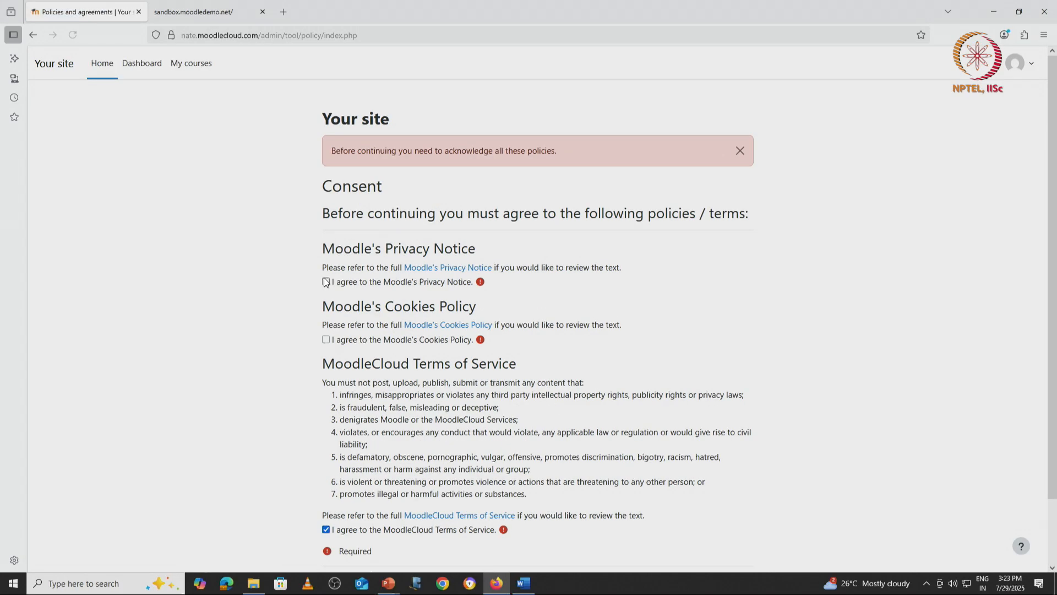
click(326, 339)
scroll(324, 386, down, 2)
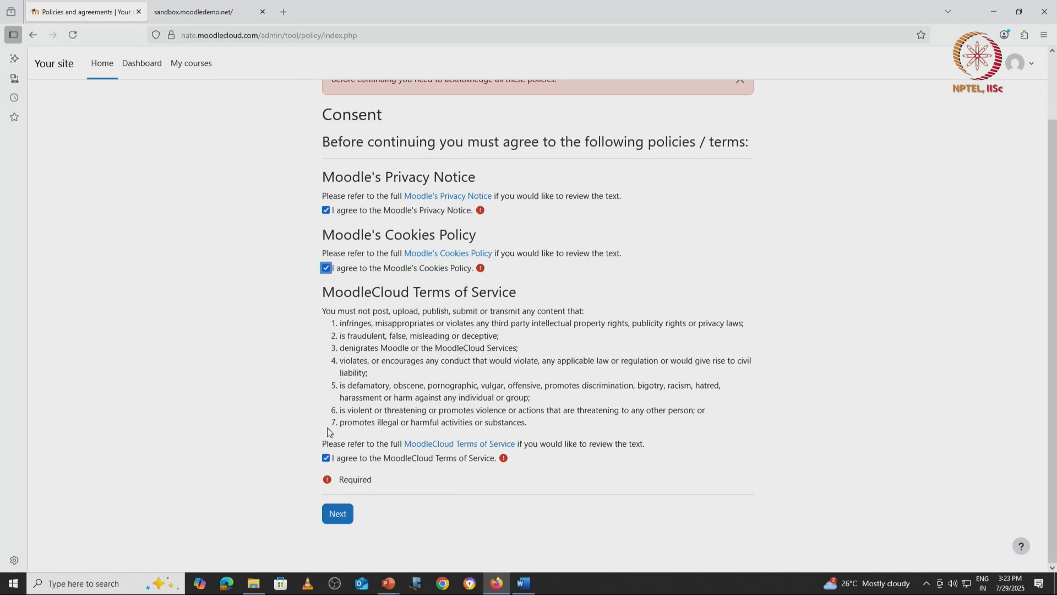
click(340, 521)
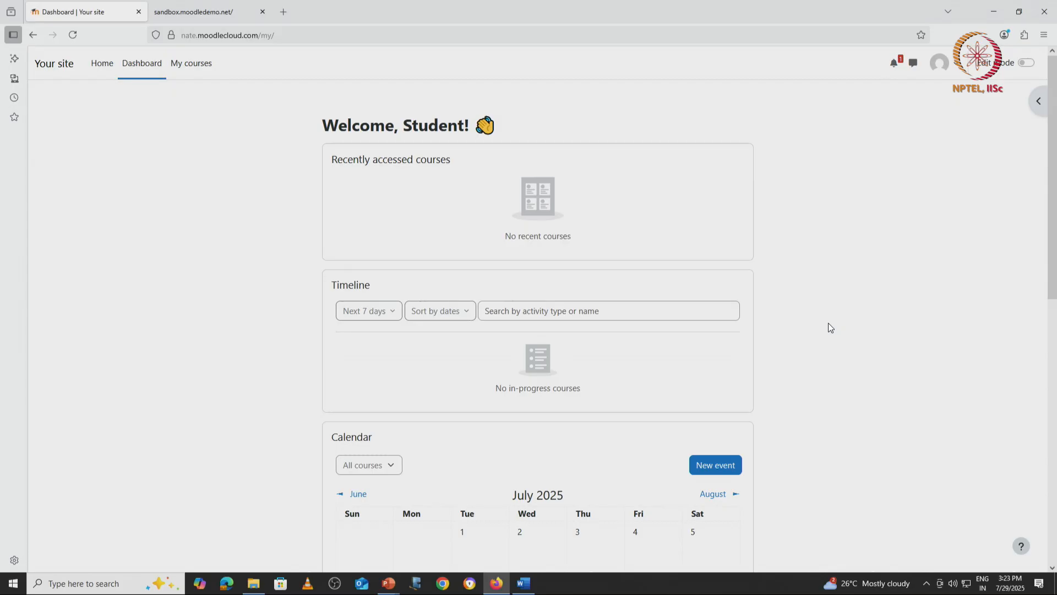
Step: Look over the student's dashboard, then go to My courses, which lists no courses
scroll(828, 323, down, 3)
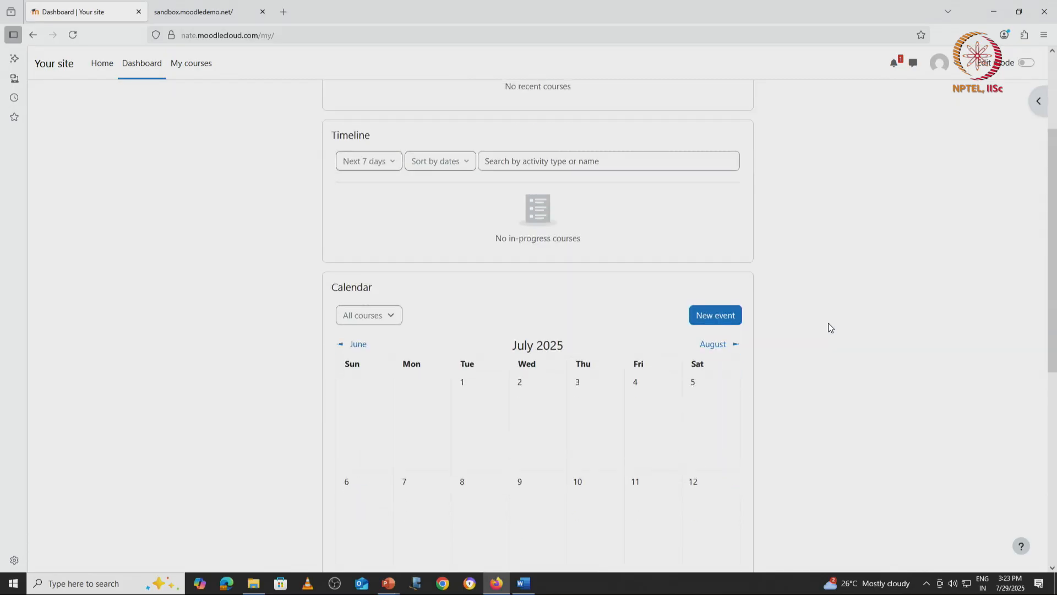
scroll(828, 322, down, 3)
scroll(829, 323, down, 3)
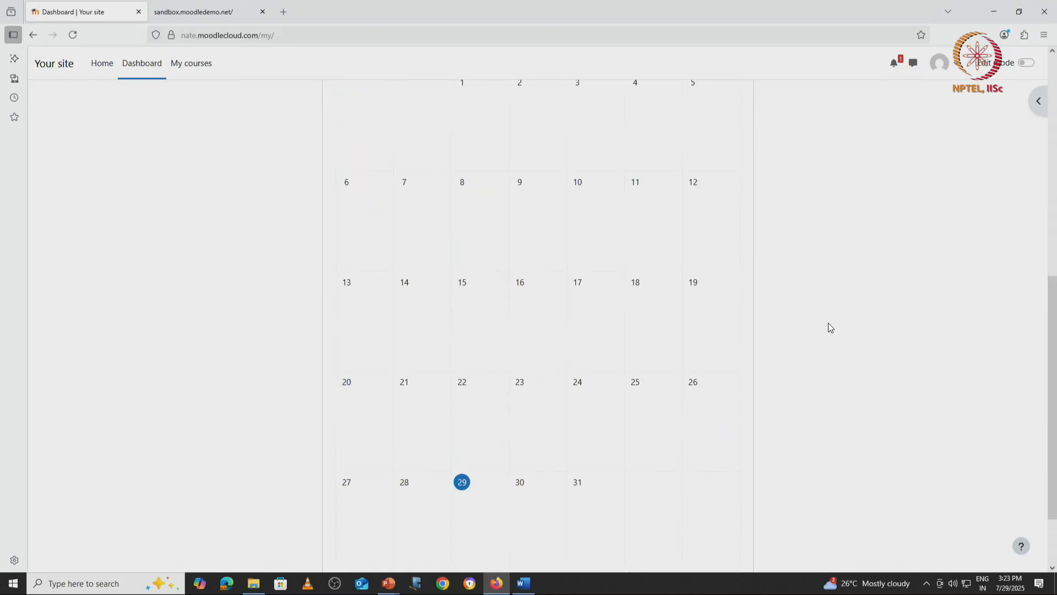
scroll(828, 323, up, 9)
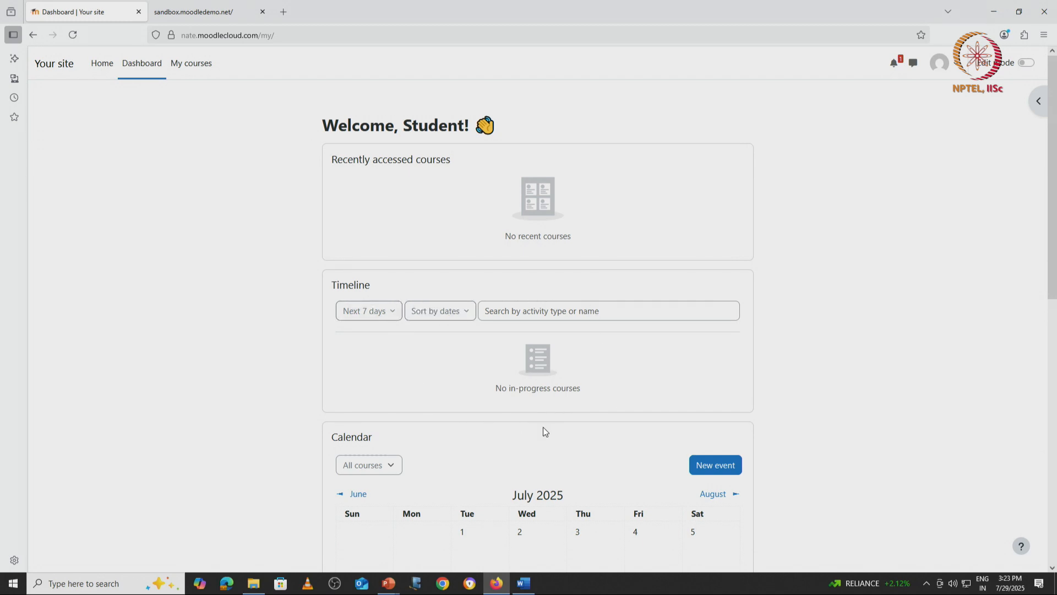
scroll(543, 431, down, 5)
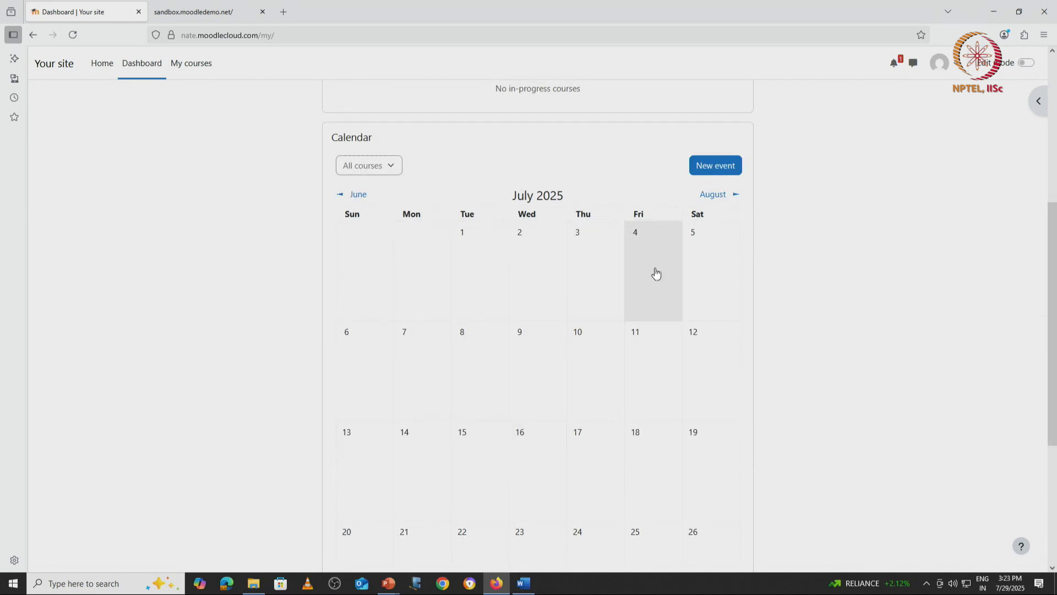
scroll(835, 450, up, 2)
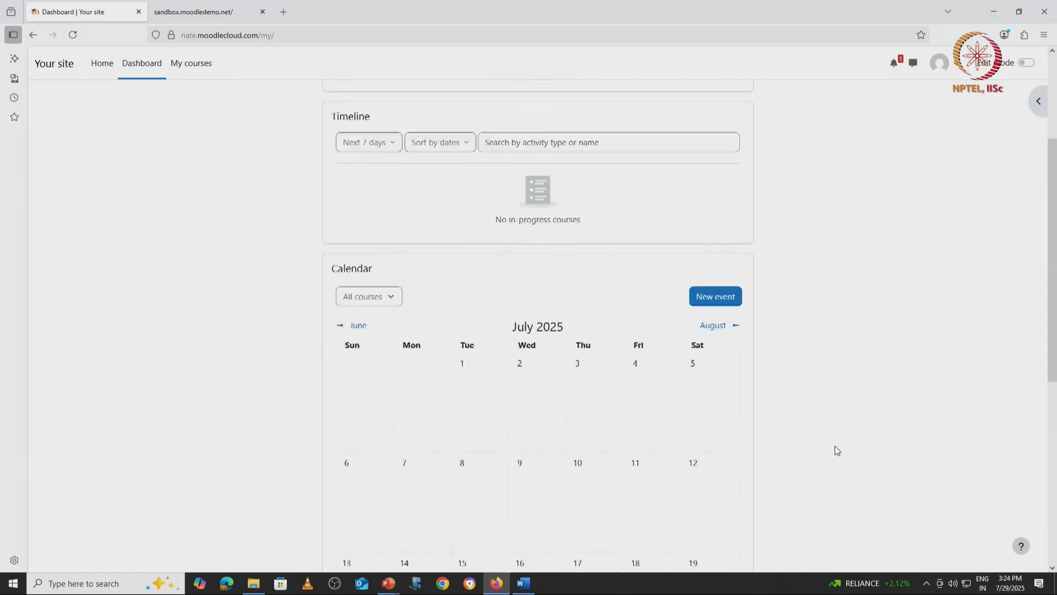
scroll(835, 445, up, 3)
click(198, 67)
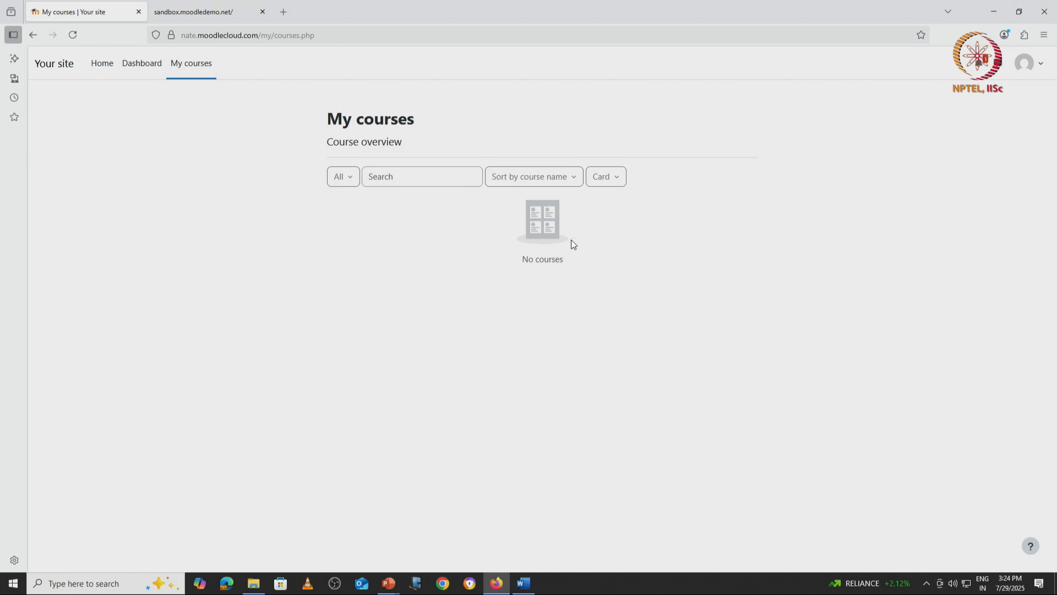
Step: Log out of the student account and sign in with the saved teacher login
click(1027, 64)
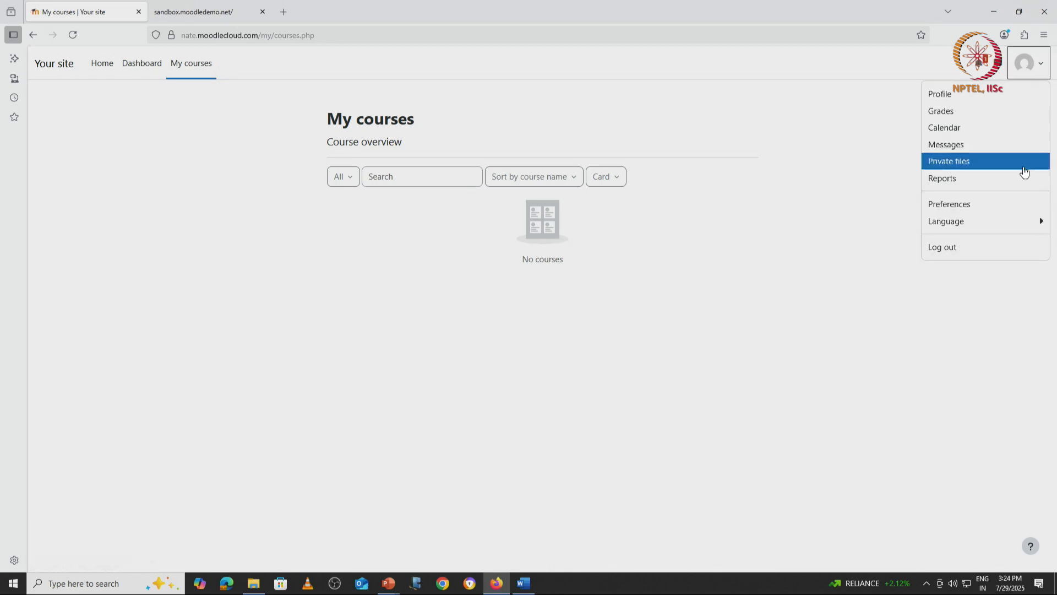
click(996, 249)
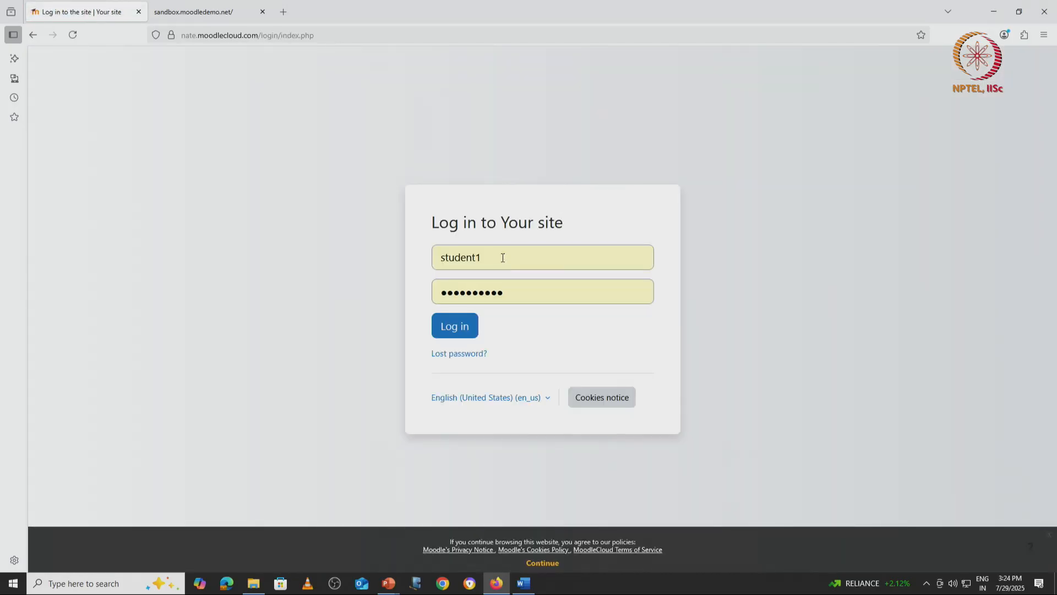
drag(503, 259, 425, 268)
text(te)
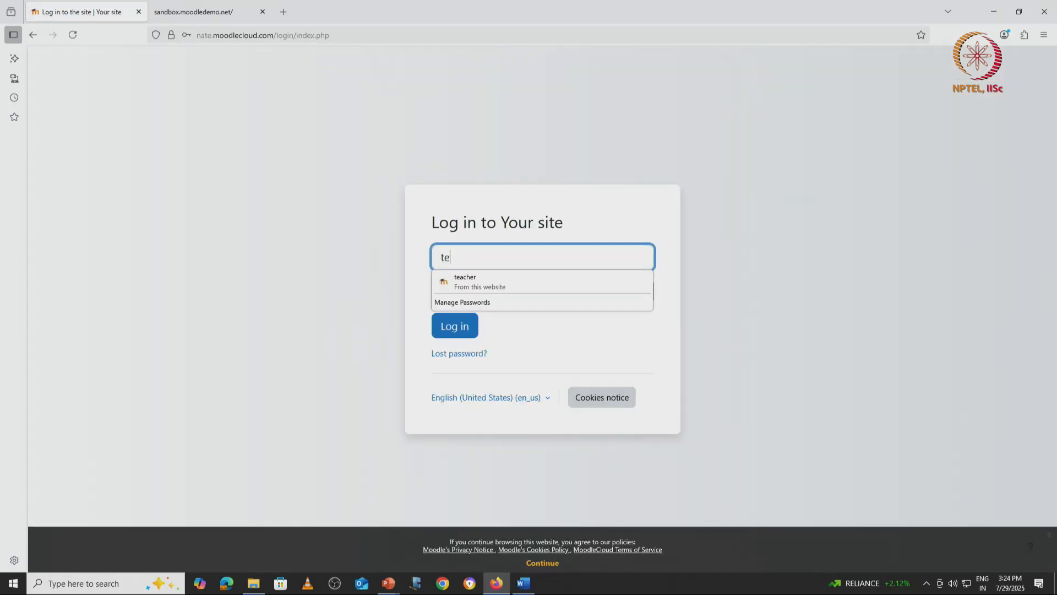
click(484, 286)
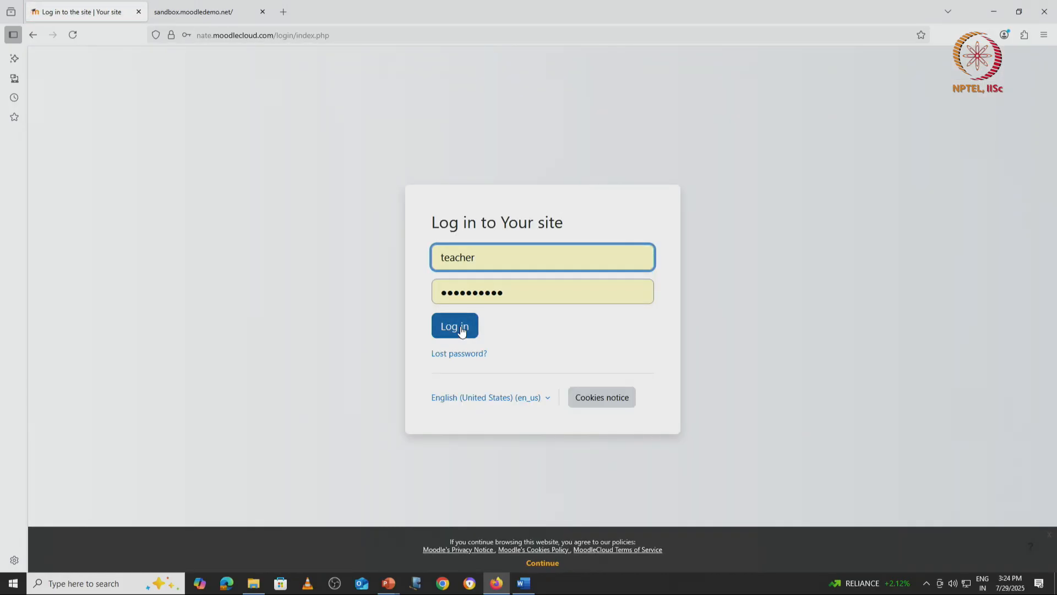
click(462, 331)
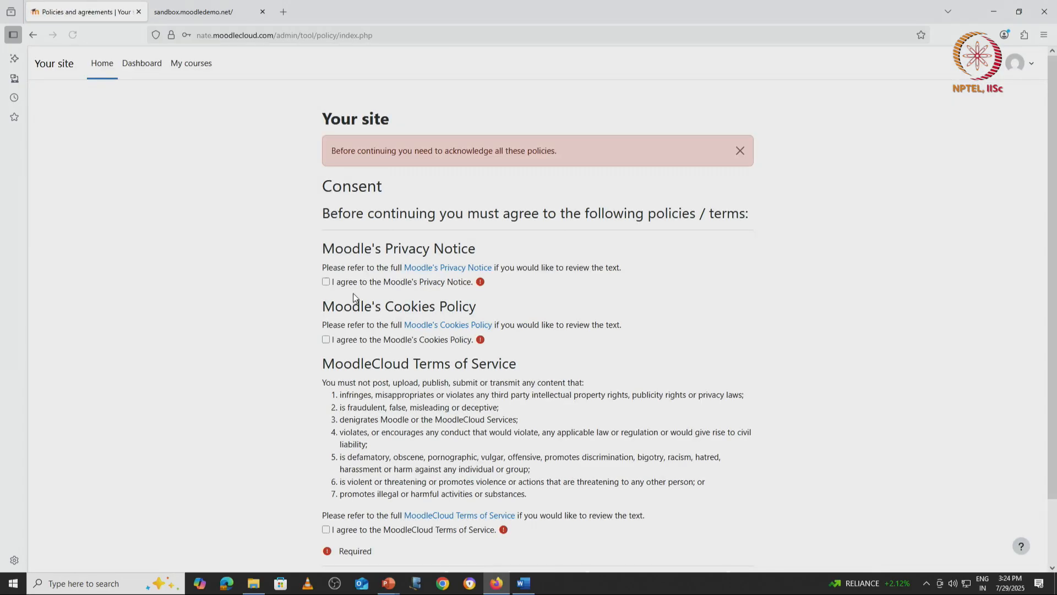
Step: As the teacher, agree to the Privacy Notice, Cookies Policy and Terms of Service, then continue
click(326, 282)
click(326, 339)
scroll(355, 379, down, 2)
click(325, 458)
click(337, 512)
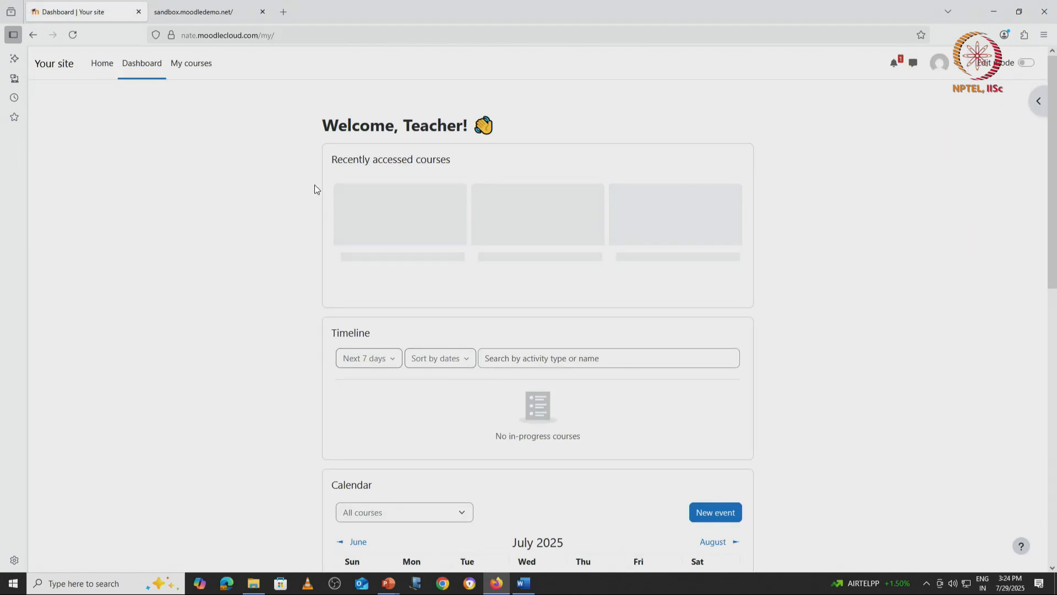
Step: Open the hidden Course Design and Instruction course from the teacher's My courses list
click(185, 72)
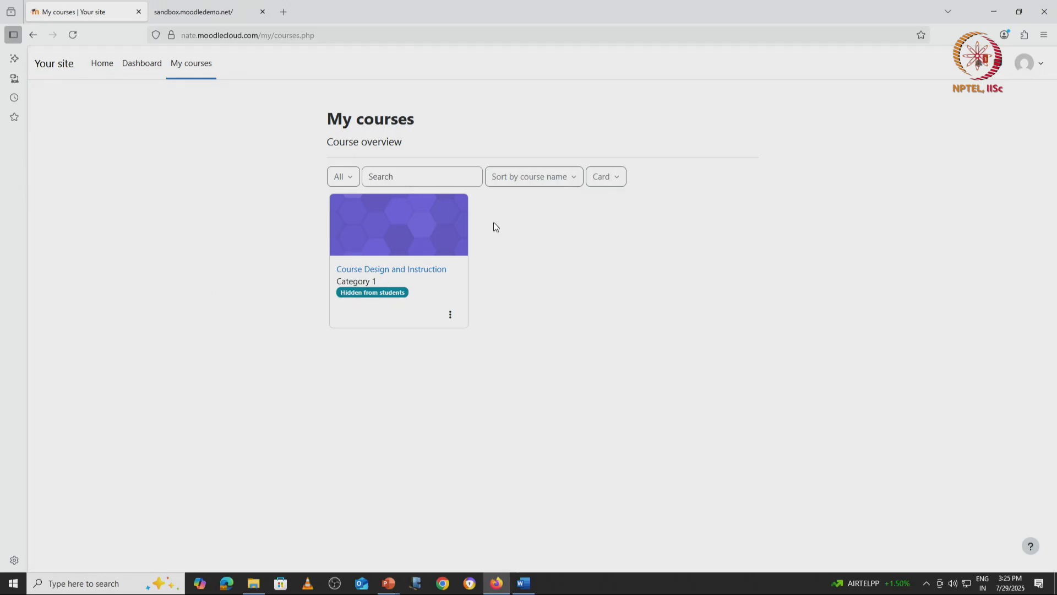
click(388, 274)
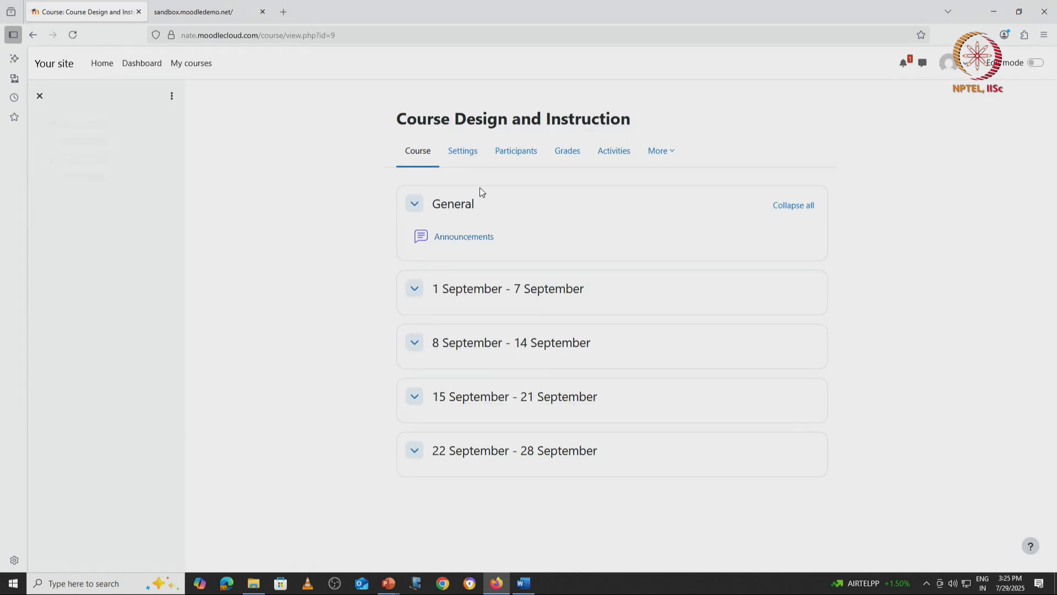
Step: In the course settings, set Course visibility to Show and save with Save and display
click(468, 158)
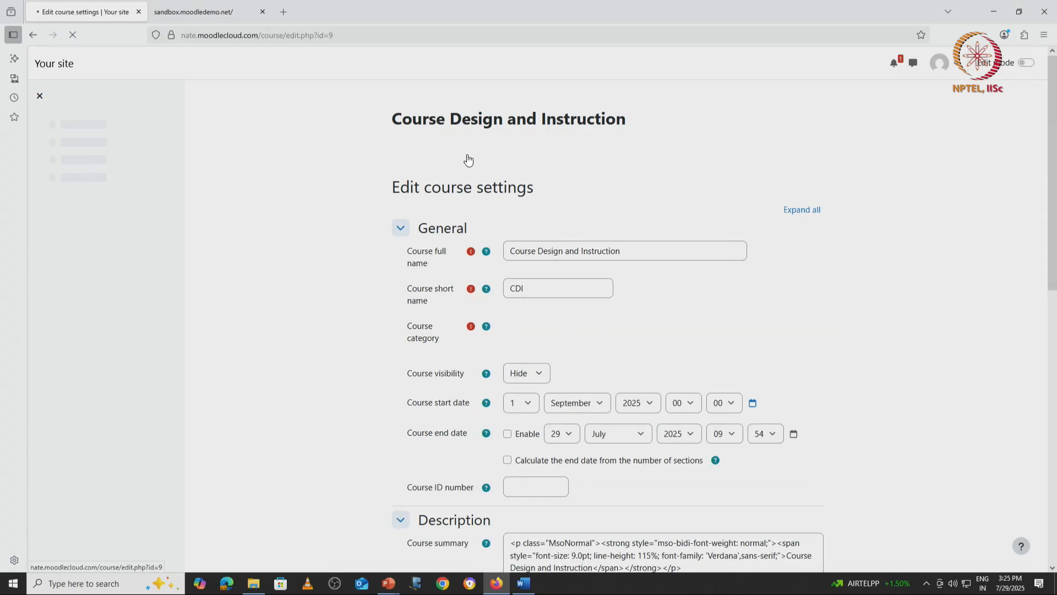
click(539, 376)
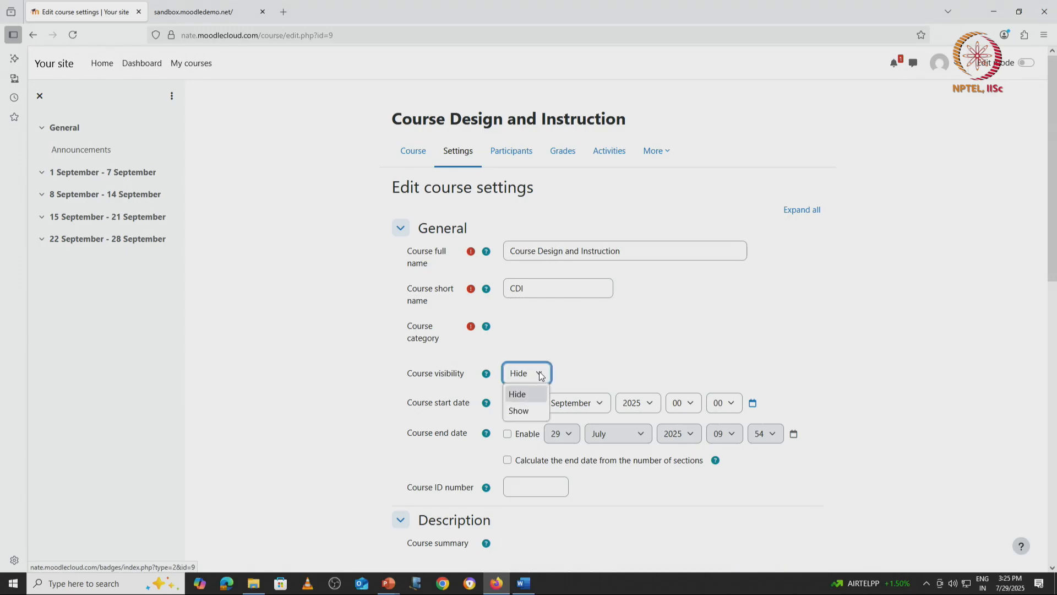
click(525, 409)
scroll(778, 309, down, 1)
scroll(779, 306, down, 10)
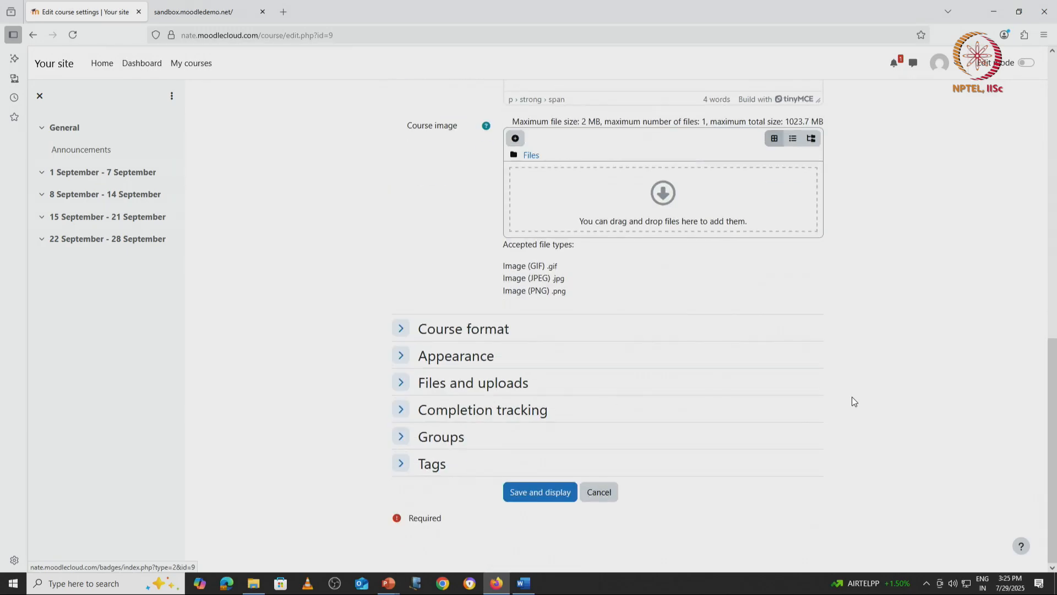
click(558, 497)
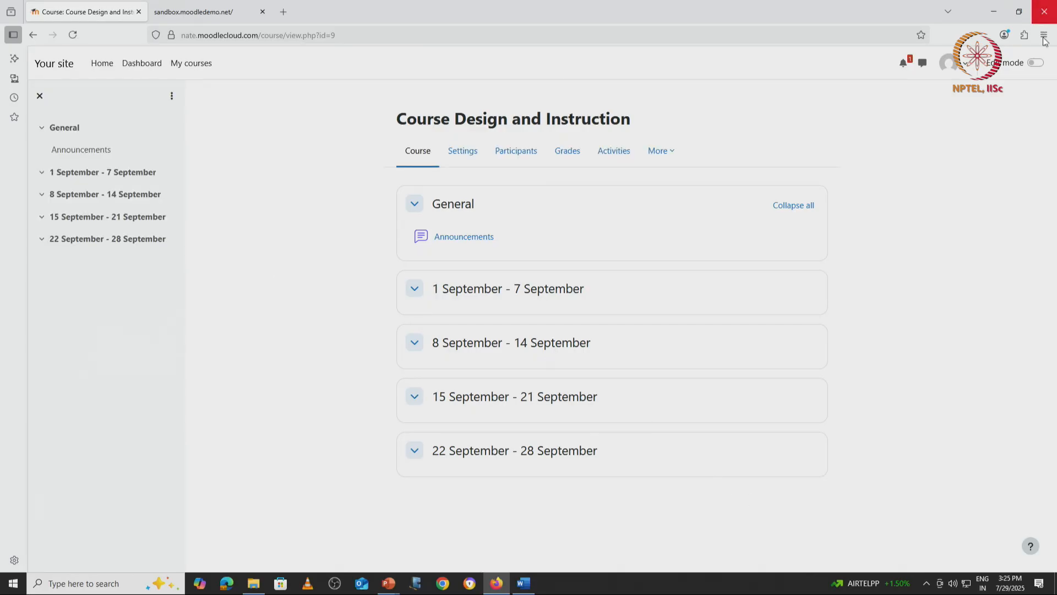
Step: Log out of the teacher account from the avatar menu
click(958, 71)
click(1018, 90)
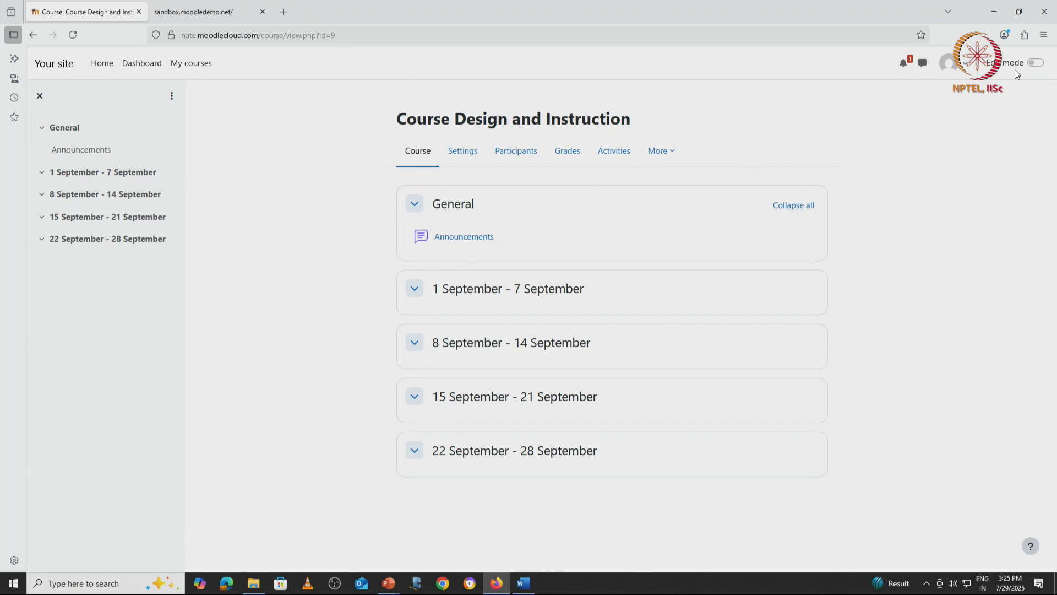
click(963, 66)
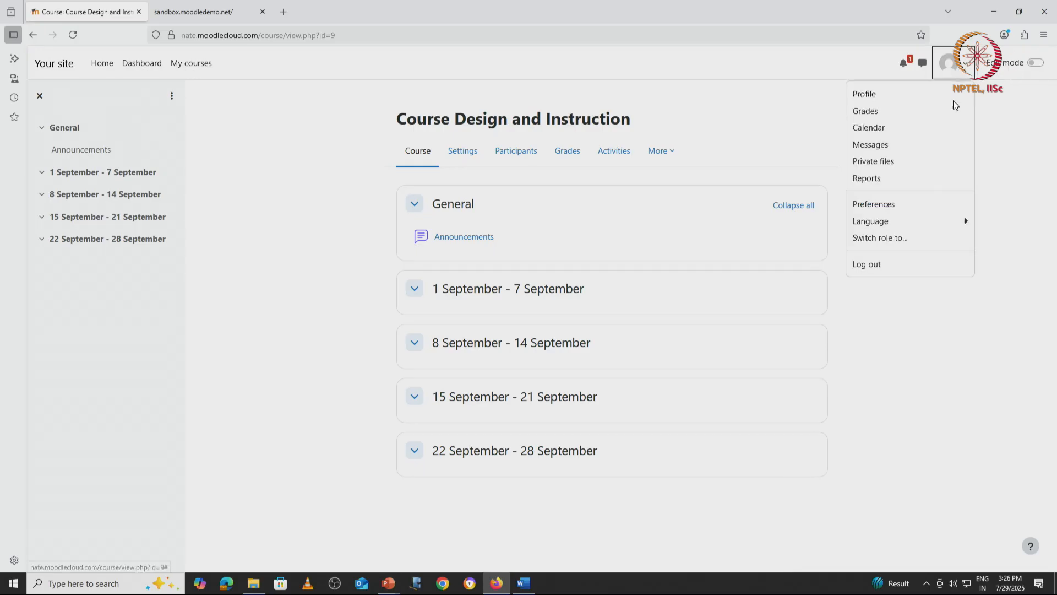
click(896, 265)
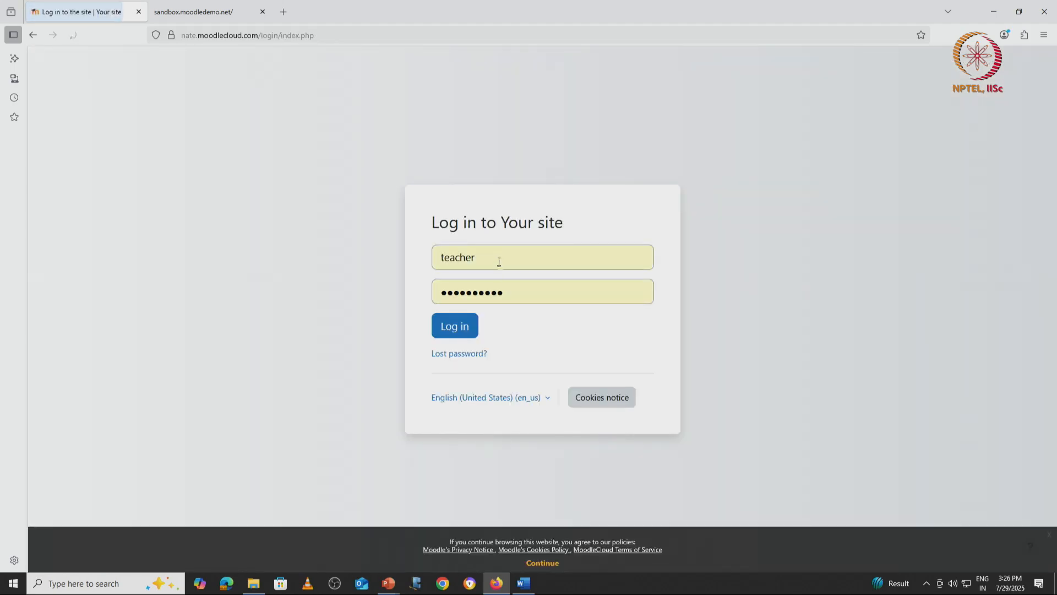
Step: Sign in with the saved student login and open Course Design and Instruction from My courses
double_click(452, 259)
text(s)
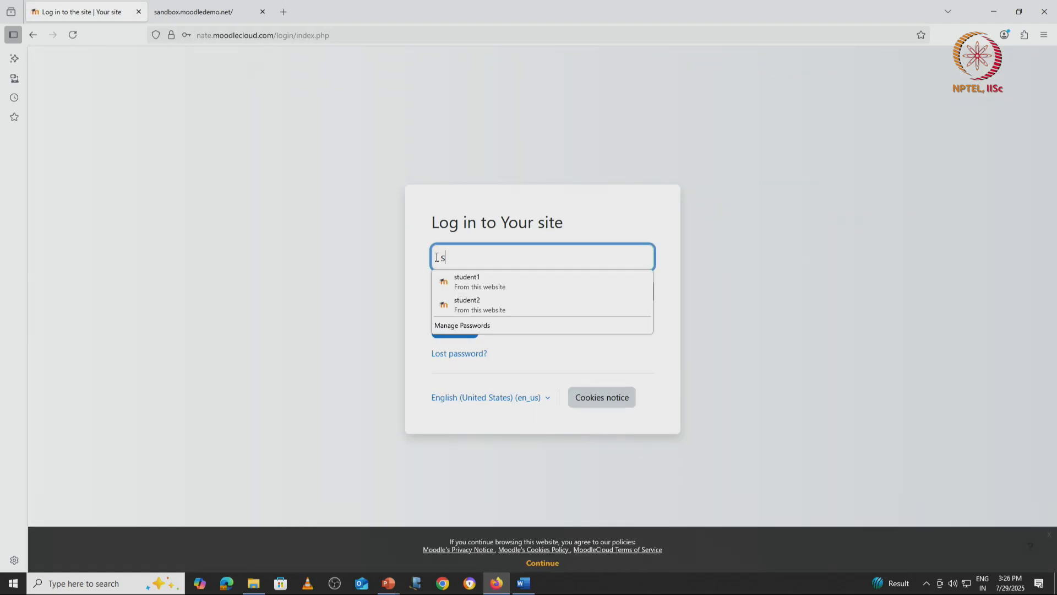
click(484, 282)
click(459, 327)
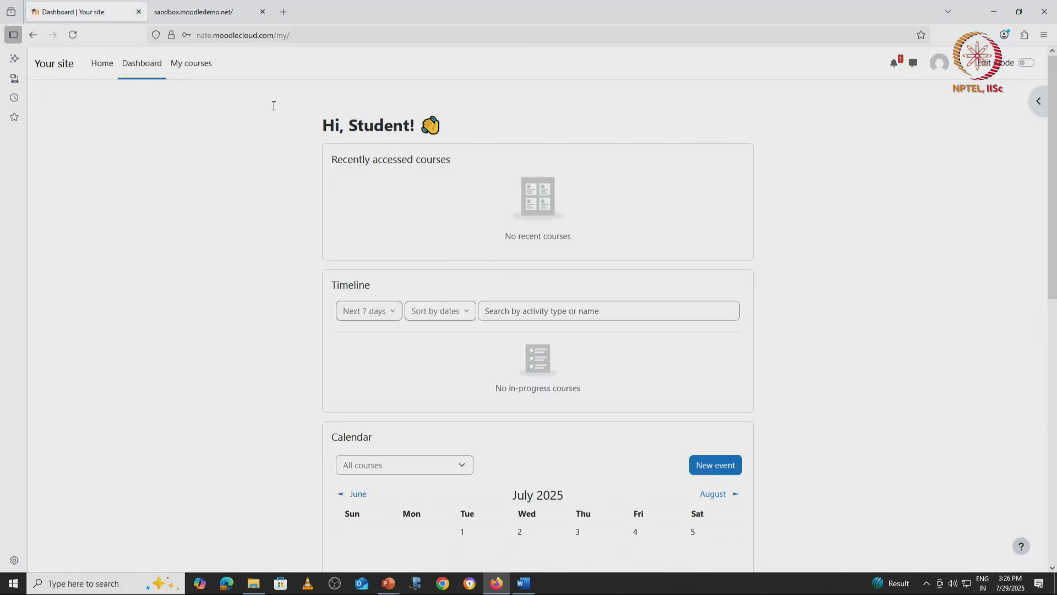
click(189, 64)
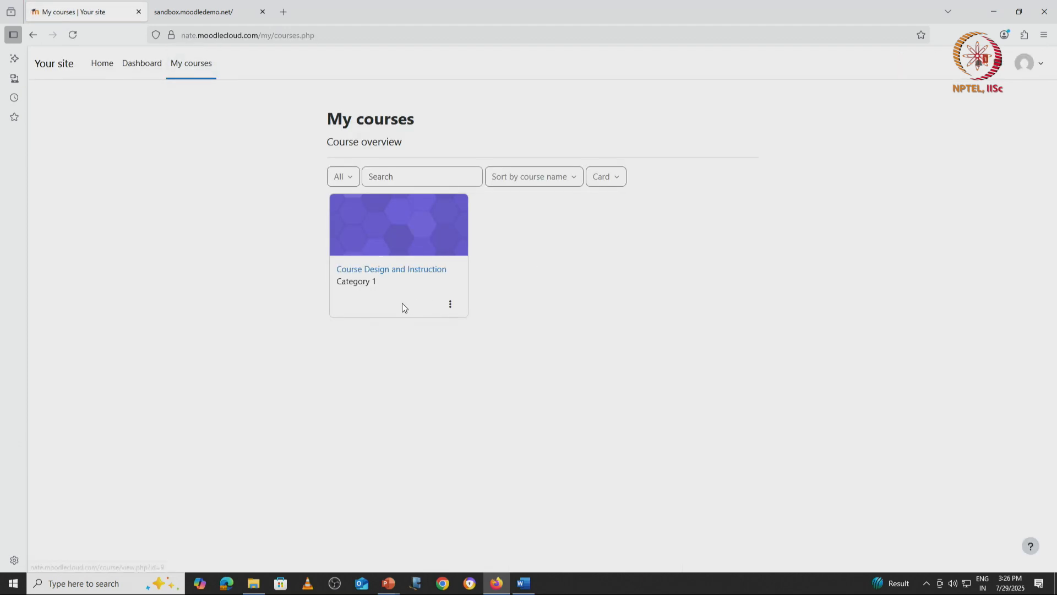
click(388, 274)
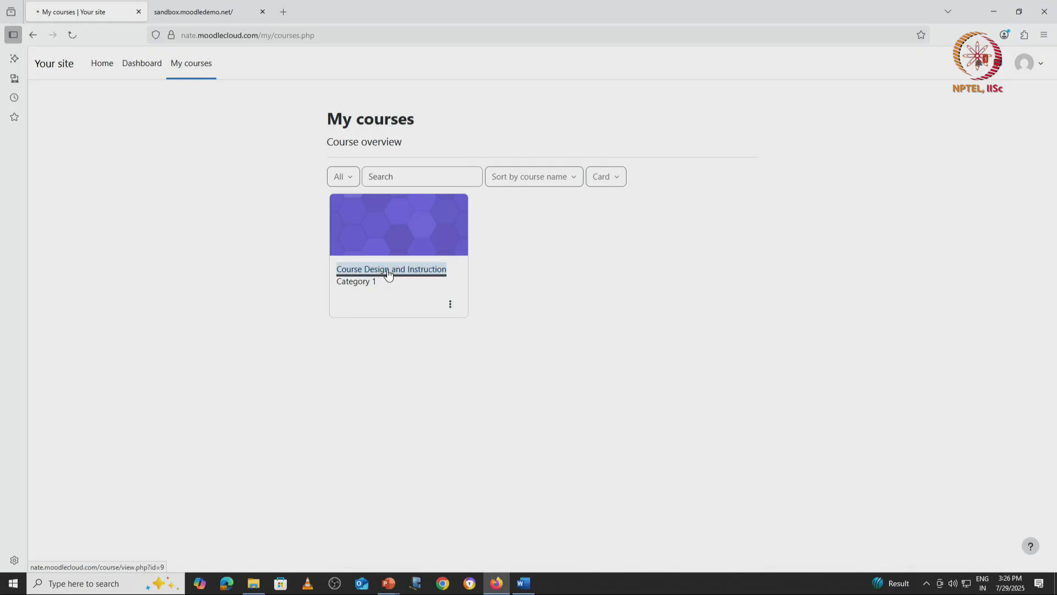